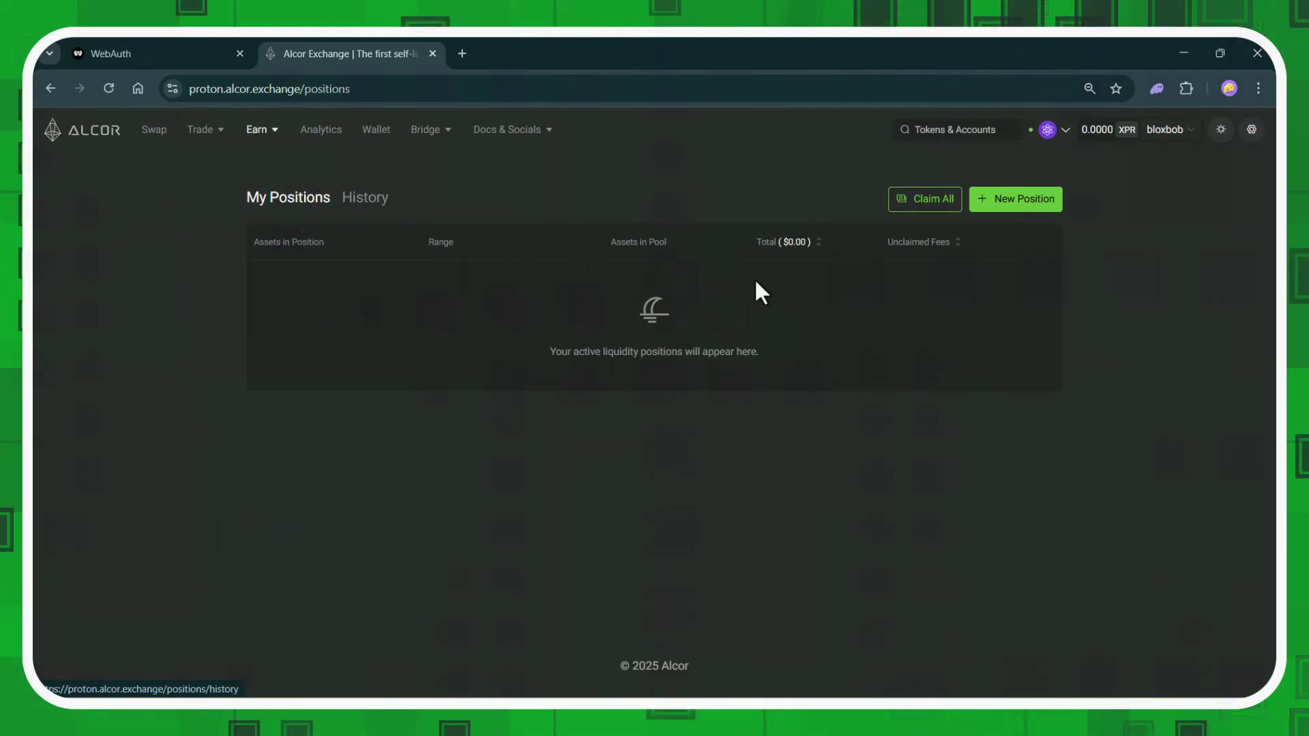
# Start a new liquidity position for the XPR and CYPHR pair with the 0.3% fee tier
pyautogui.click(1045, 200)
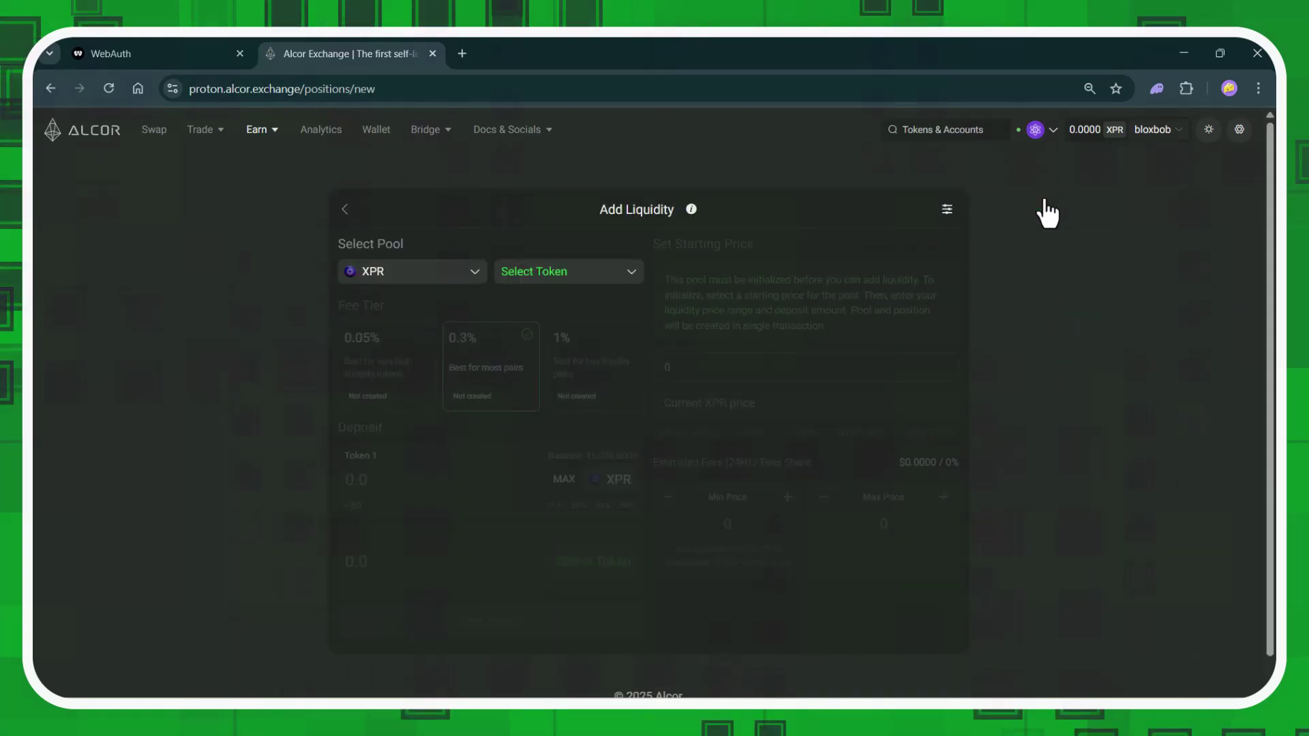
pyautogui.click(471, 269)
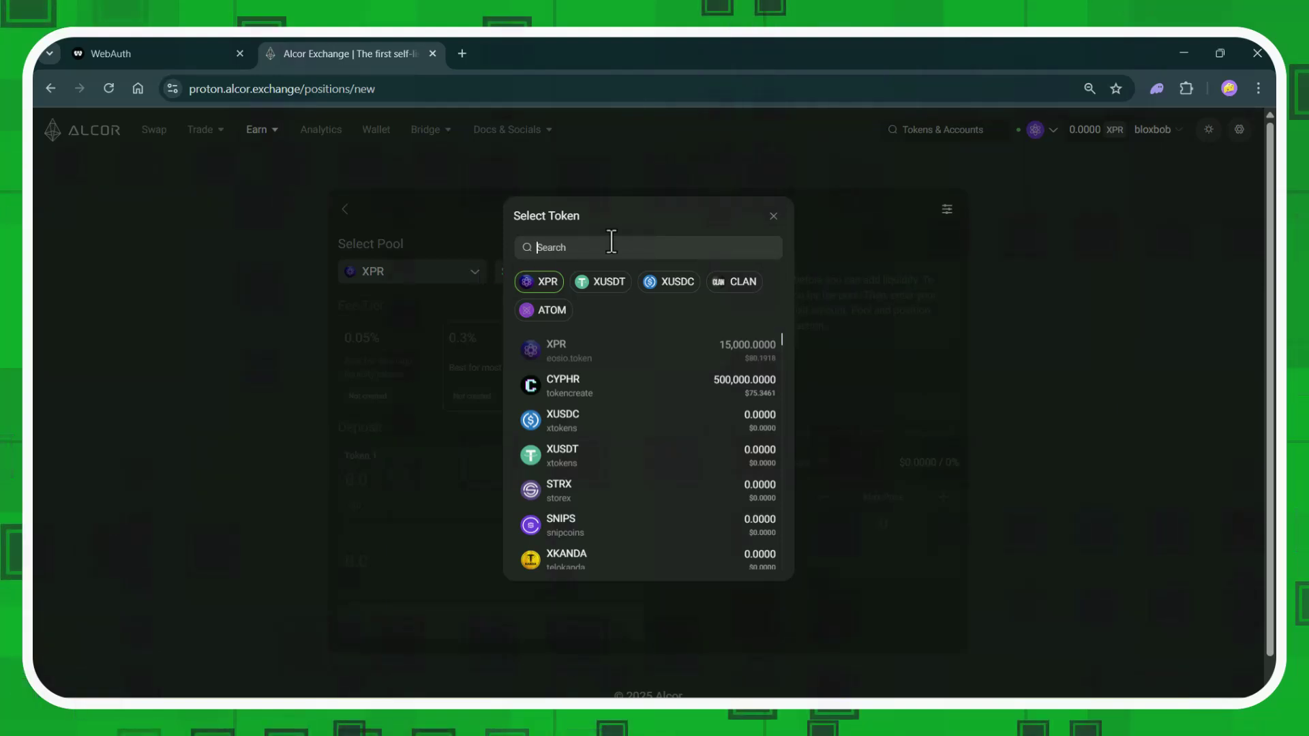
pyautogui.click(775, 219)
pyautogui.click(632, 281)
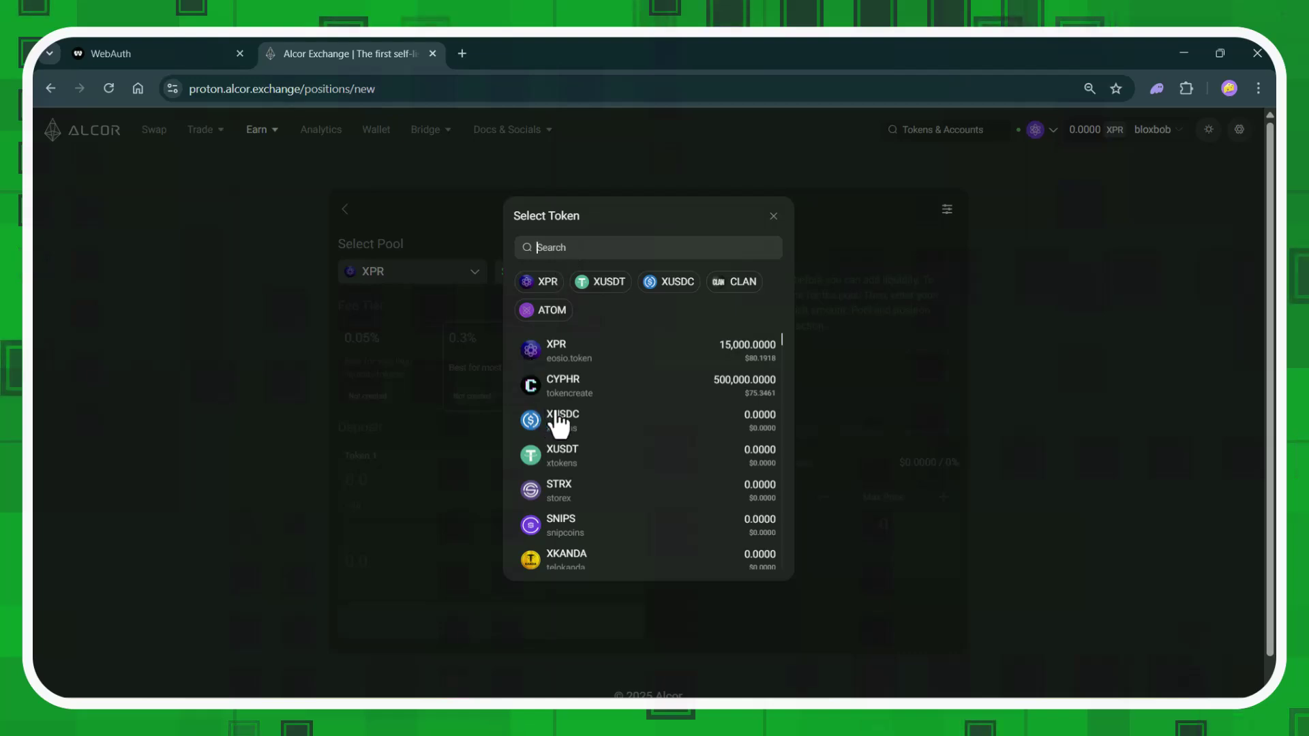
pyautogui.click(622, 392)
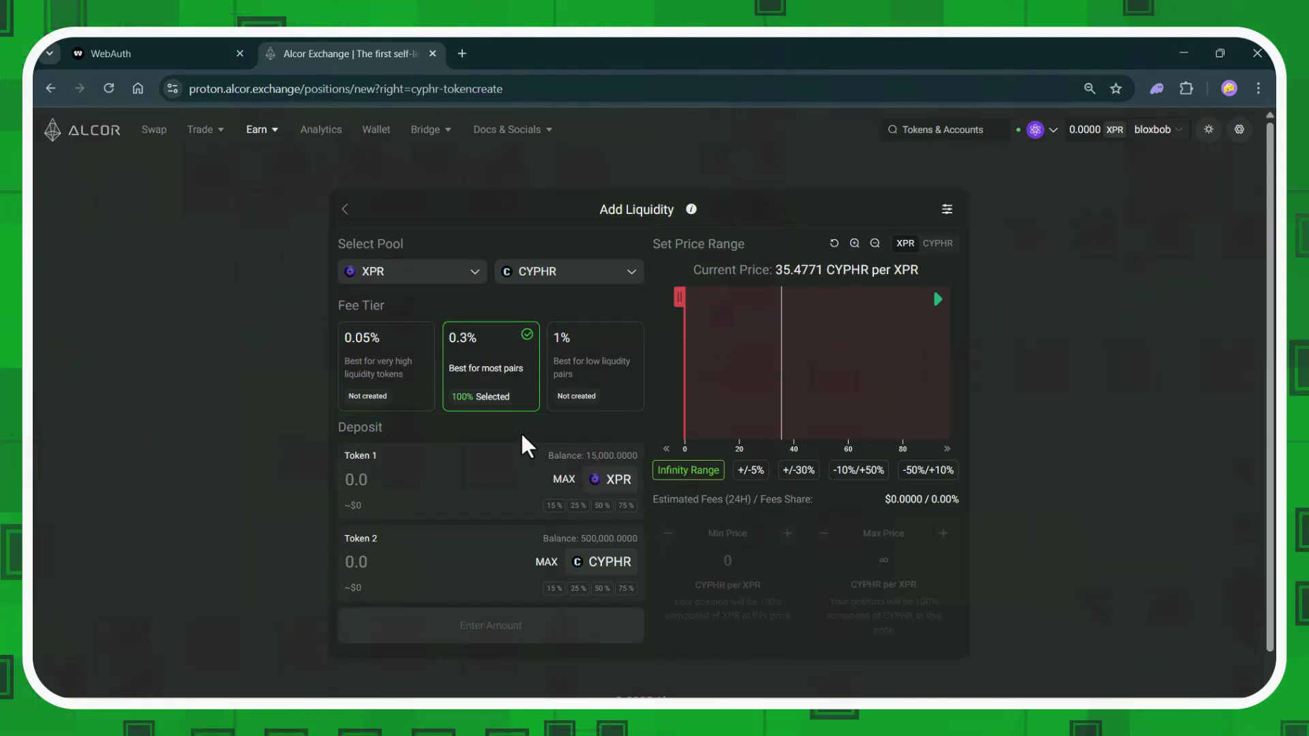
pyautogui.click(601, 368)
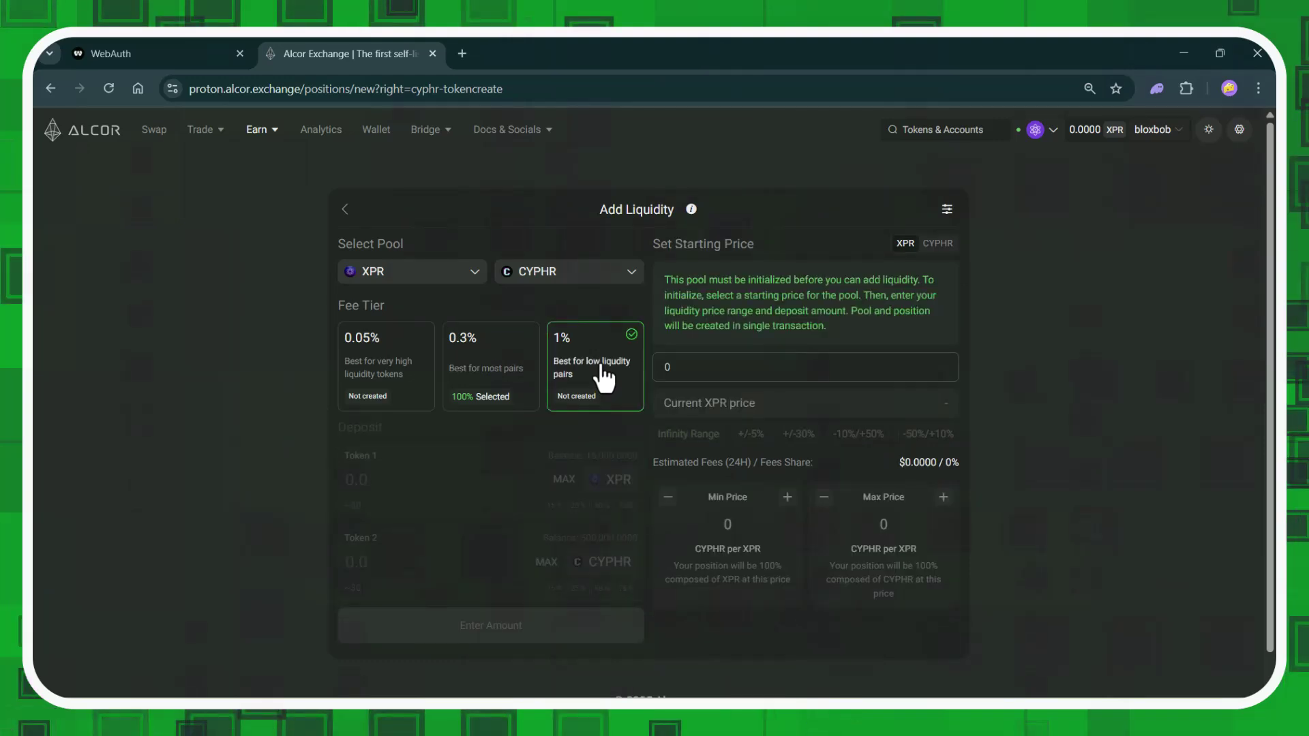
pyautogui.click(523, 371)
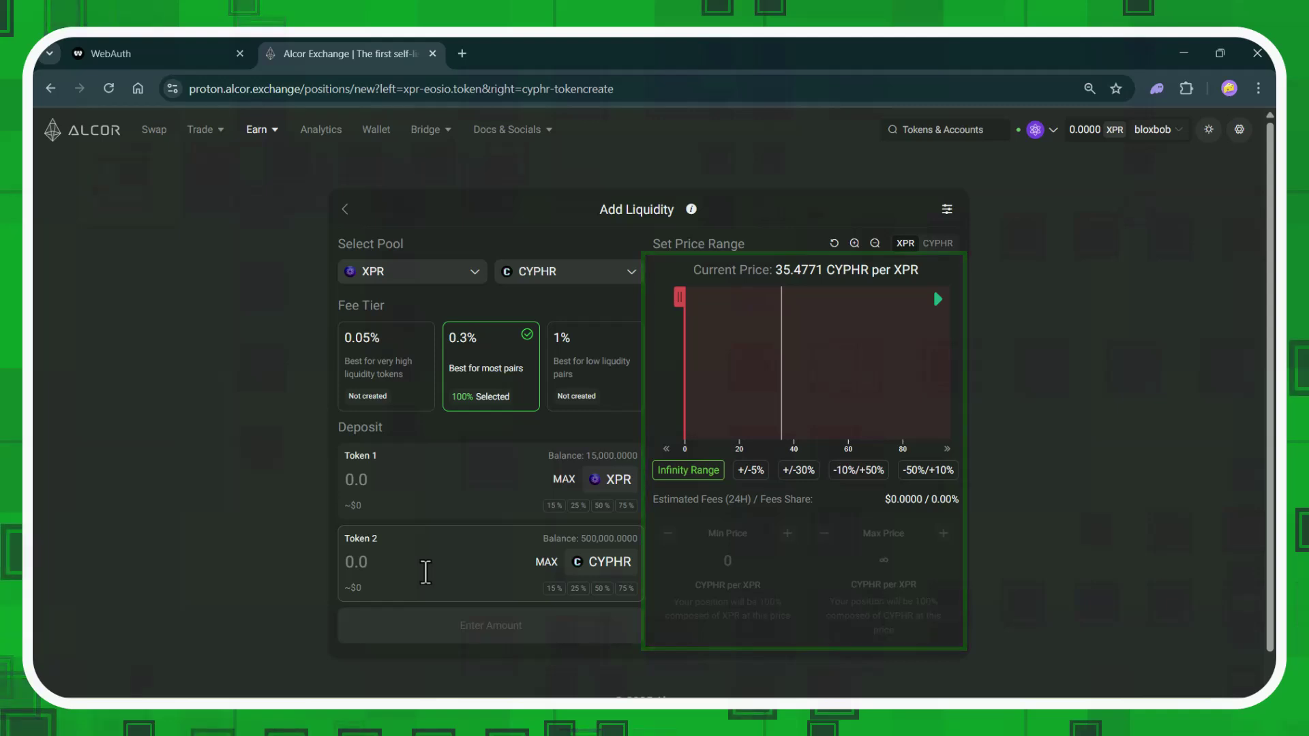
# Try a deposit of 500000 CYPHR with the Infinity Range, and clear the amount again
pyautogui.click(425, 572)
pyautogui.write('500000')
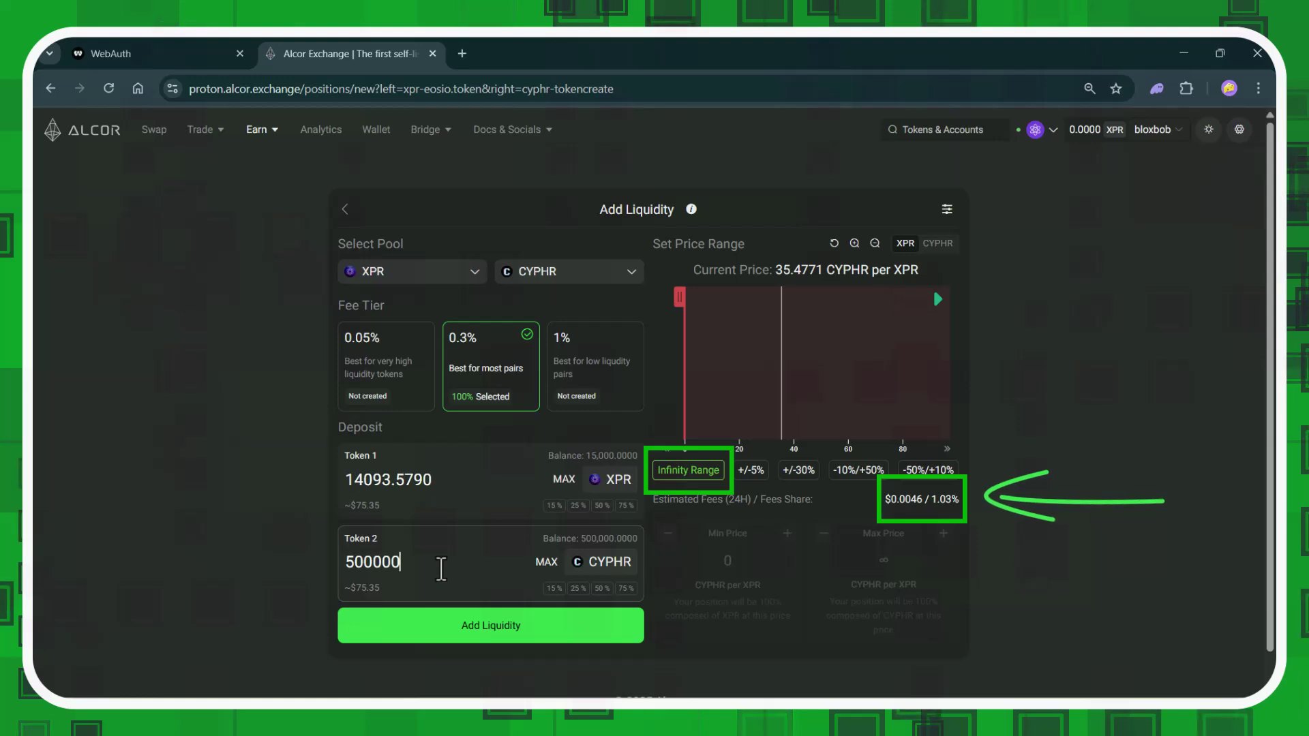
pyautogui.moveTo(441, 569); pyautogui.dragTo(300, 538)
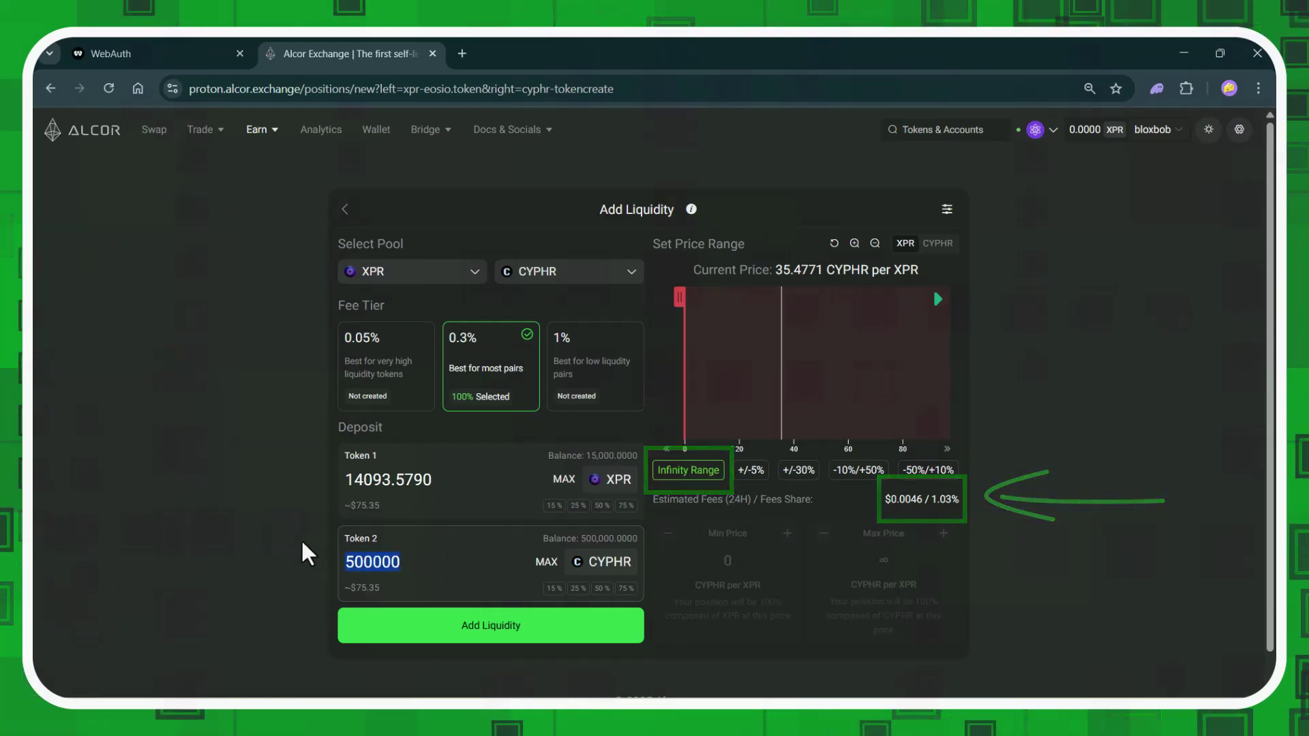
pyautogui.press('BackSpace')
# Apply the +/-5% price range preset and set the Token 2 deposit to 500000 CYPHR
pyautogui.click(758, 476)
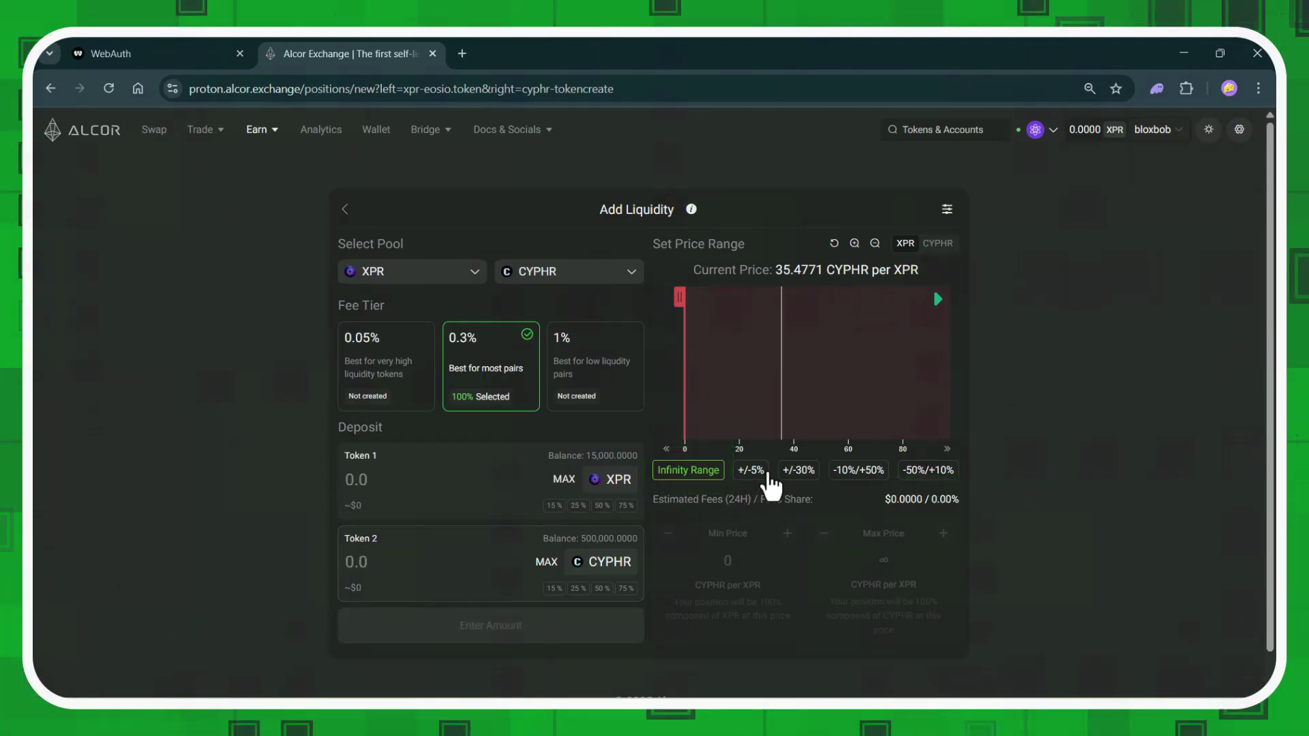
pyautogui.click(420, 559)
pyautogui.write('500000')
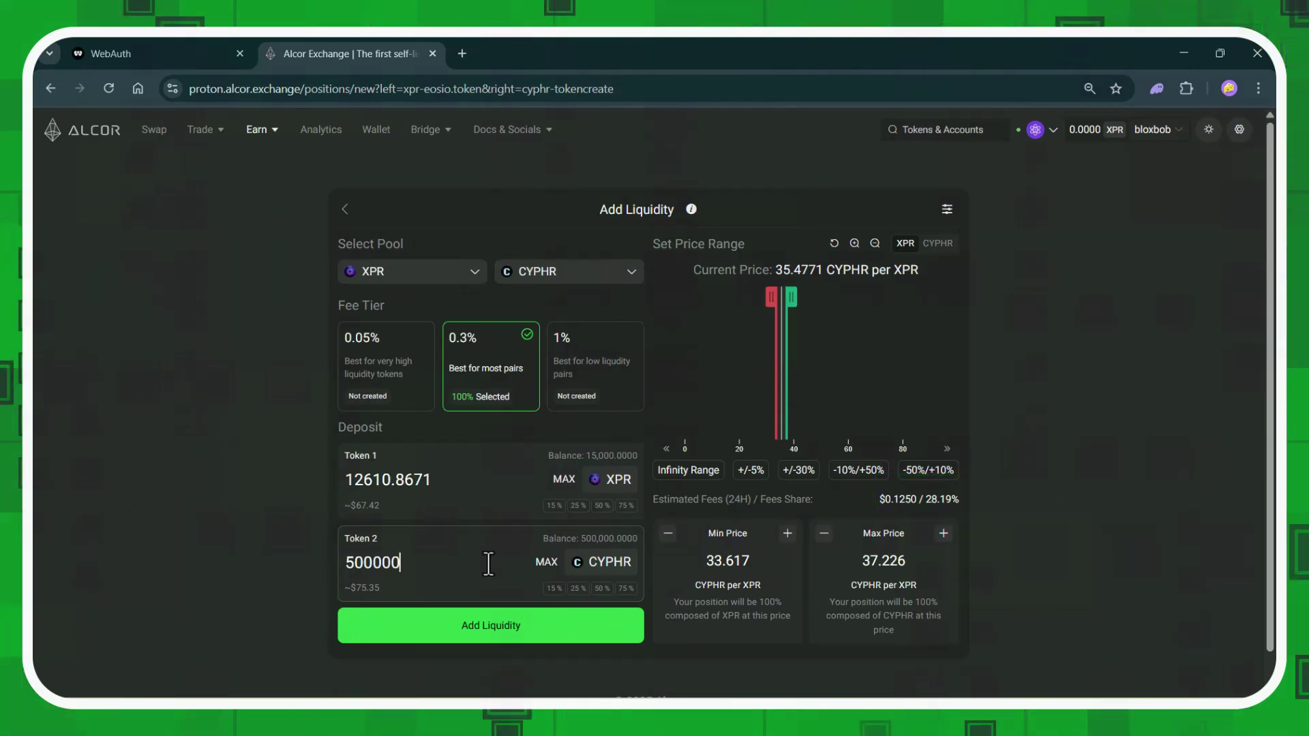
pyautogui.click(746, 472)
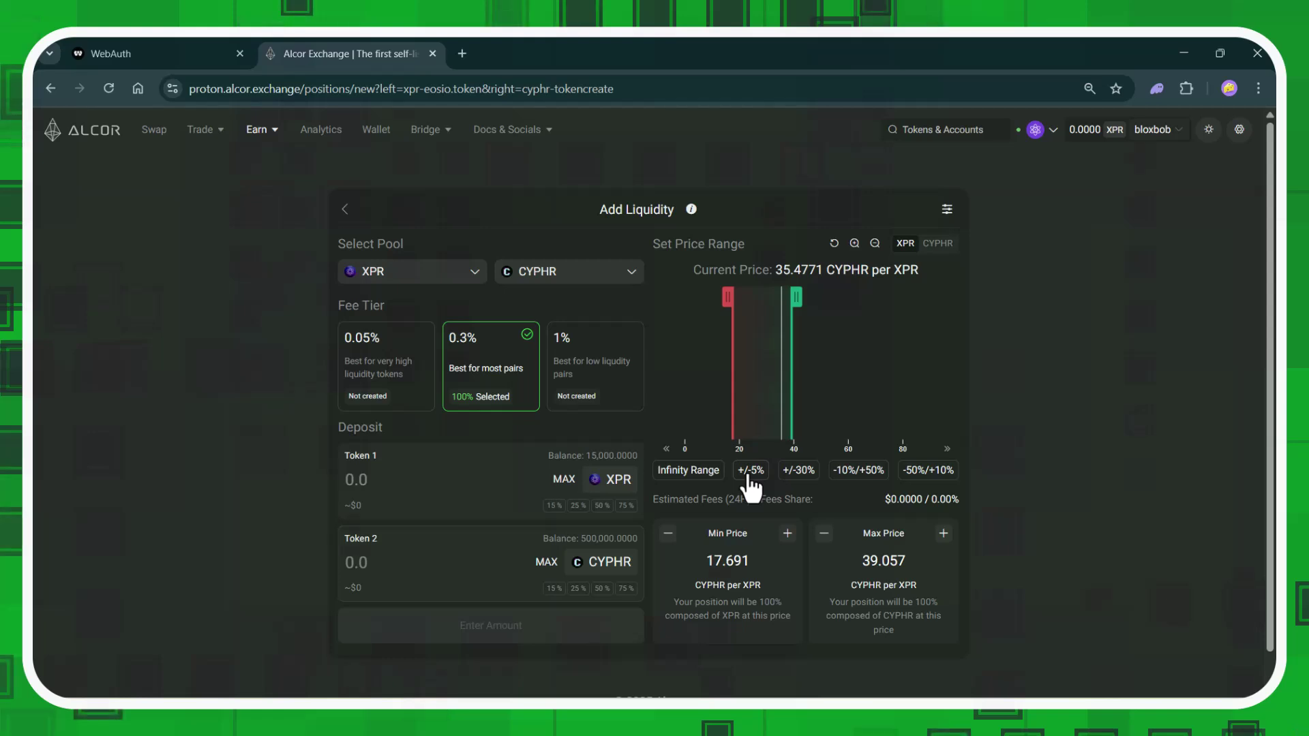
pyautogui.click(750, 470)
pyautogui.click(488, 564)
pyautogui.write('500000')
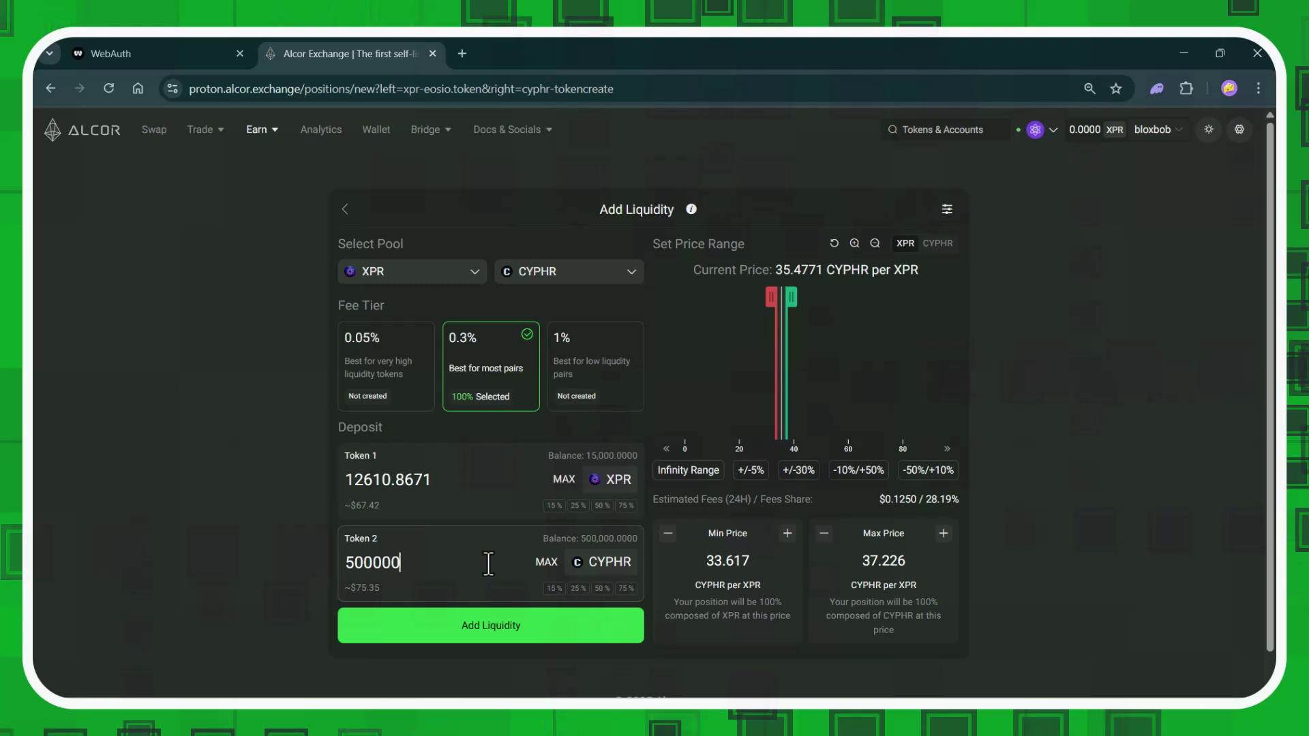
# Add the liquidity to the XPR/CYPHR pool and approve the transaction in the WebAuth wallet
pyautogui.click(578, 634)
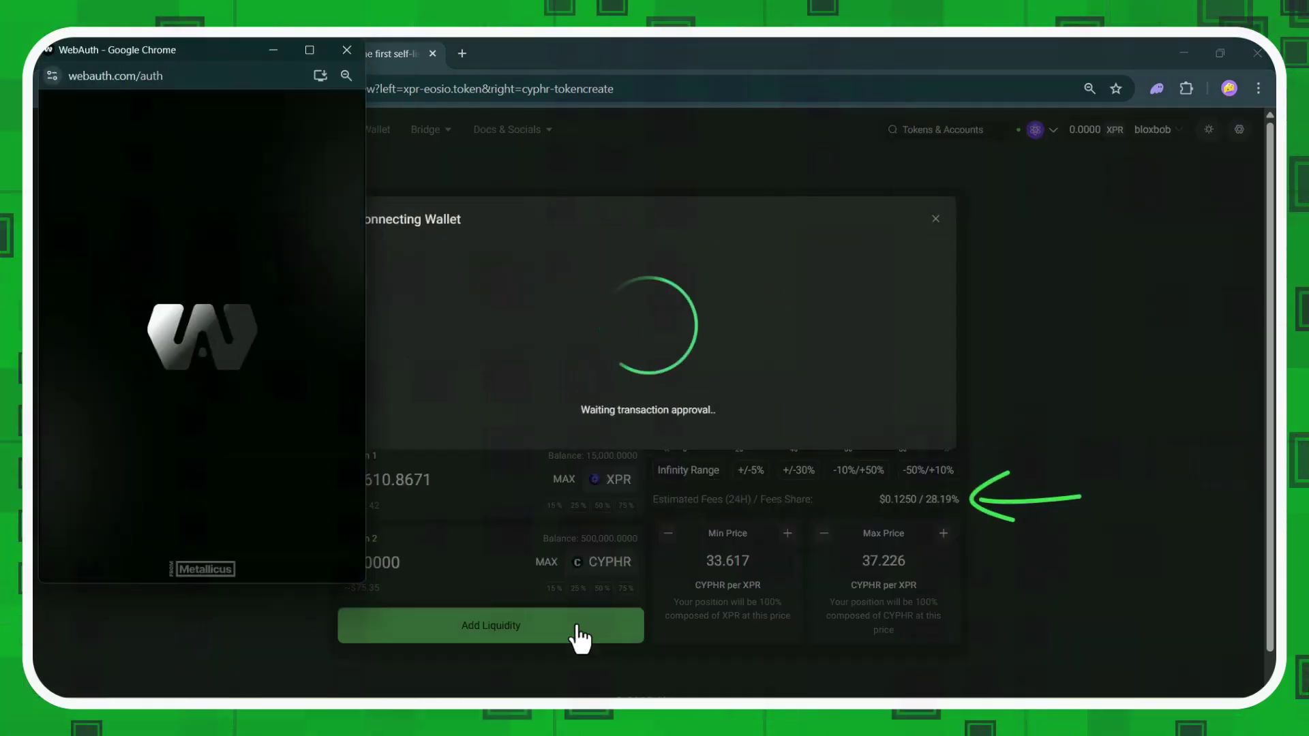
pyautogui.click(326, 559)
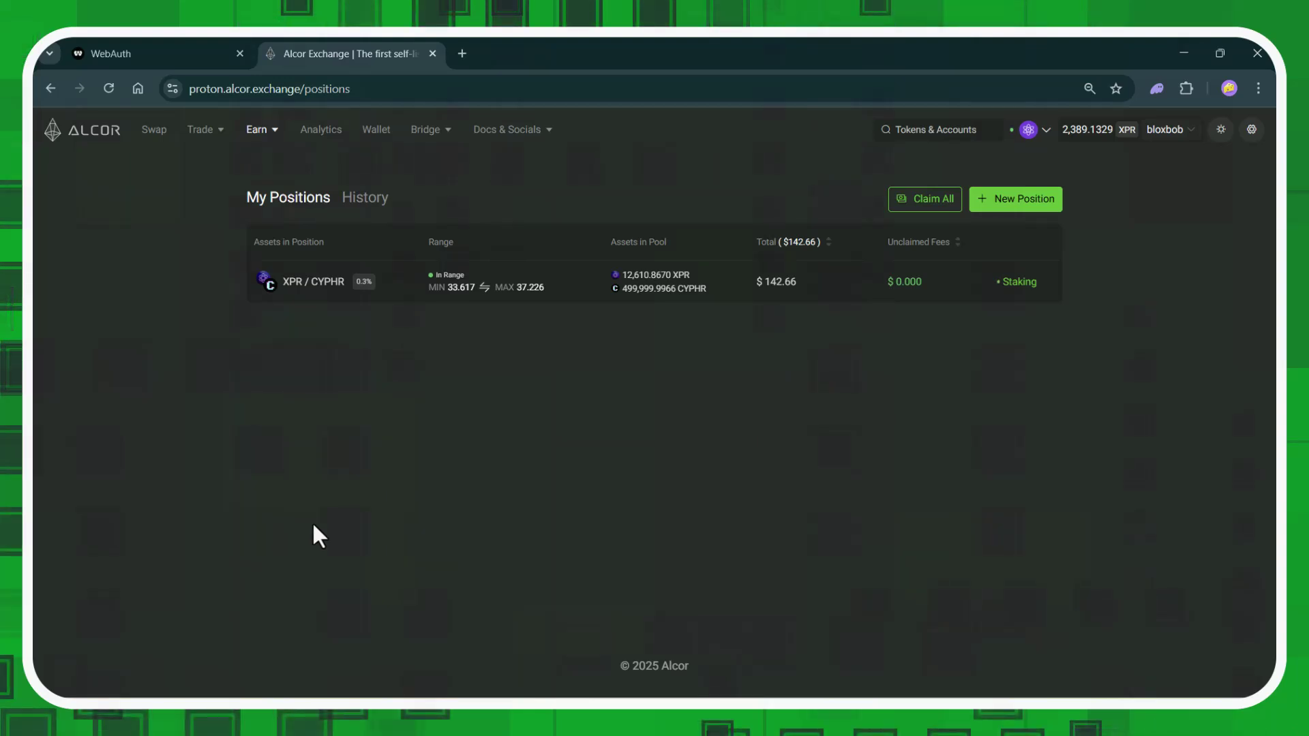
# Review the new XPR/CYPHR position and its linked documentation about liquidity price ranges, and return to the positions list
pyautogui.click(839, 298)
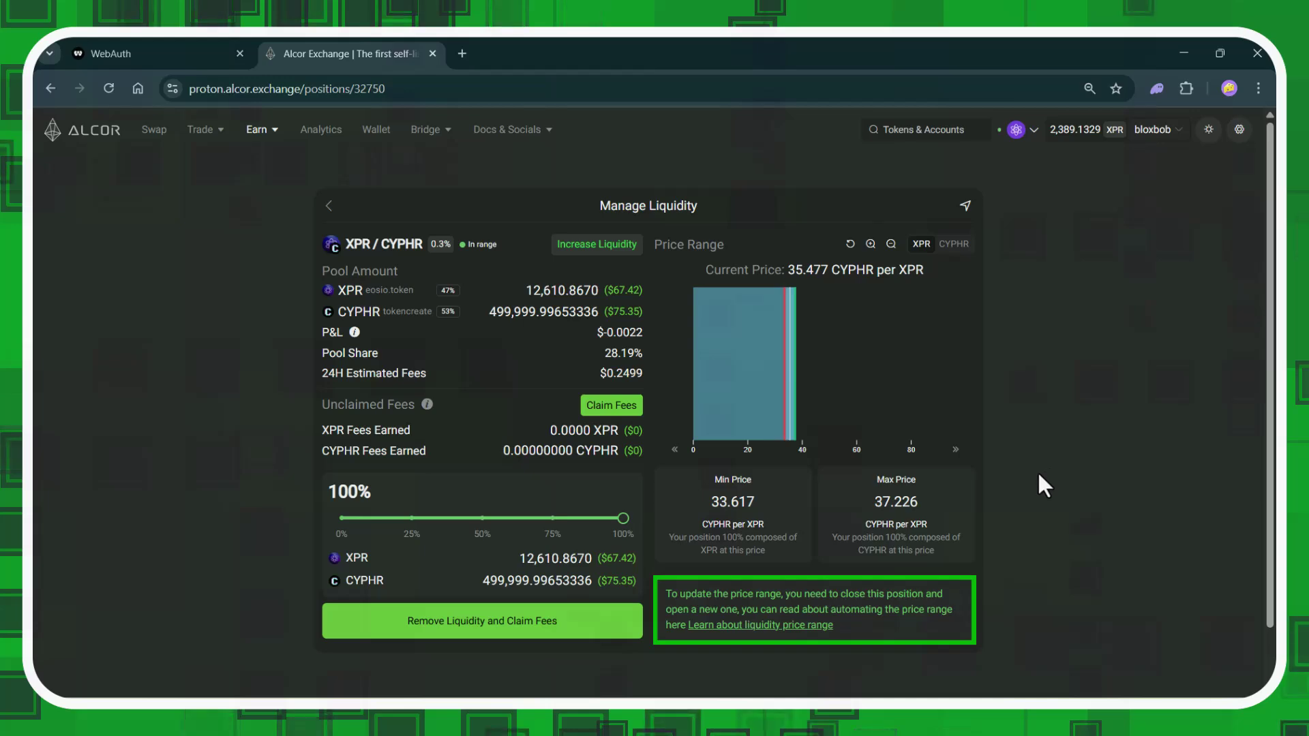
pyautogui.click(808, 625)
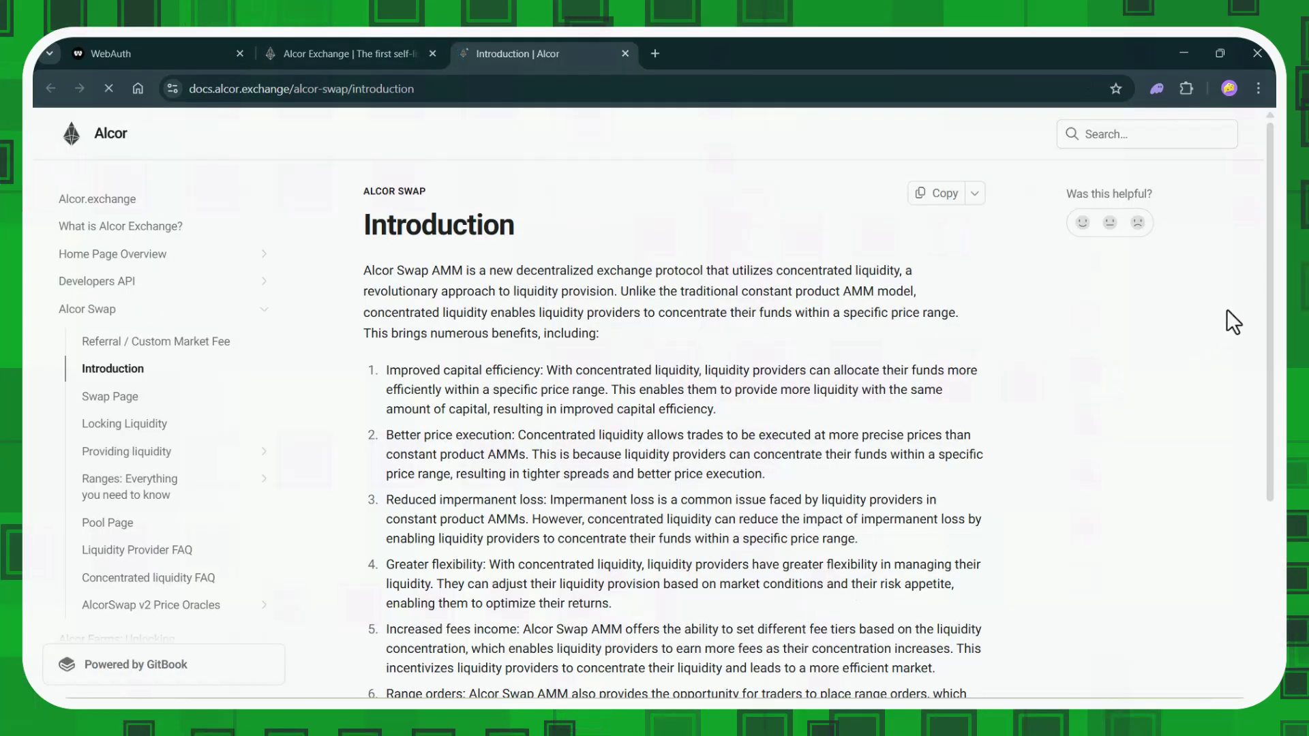
pyautogui.click(625, 53)
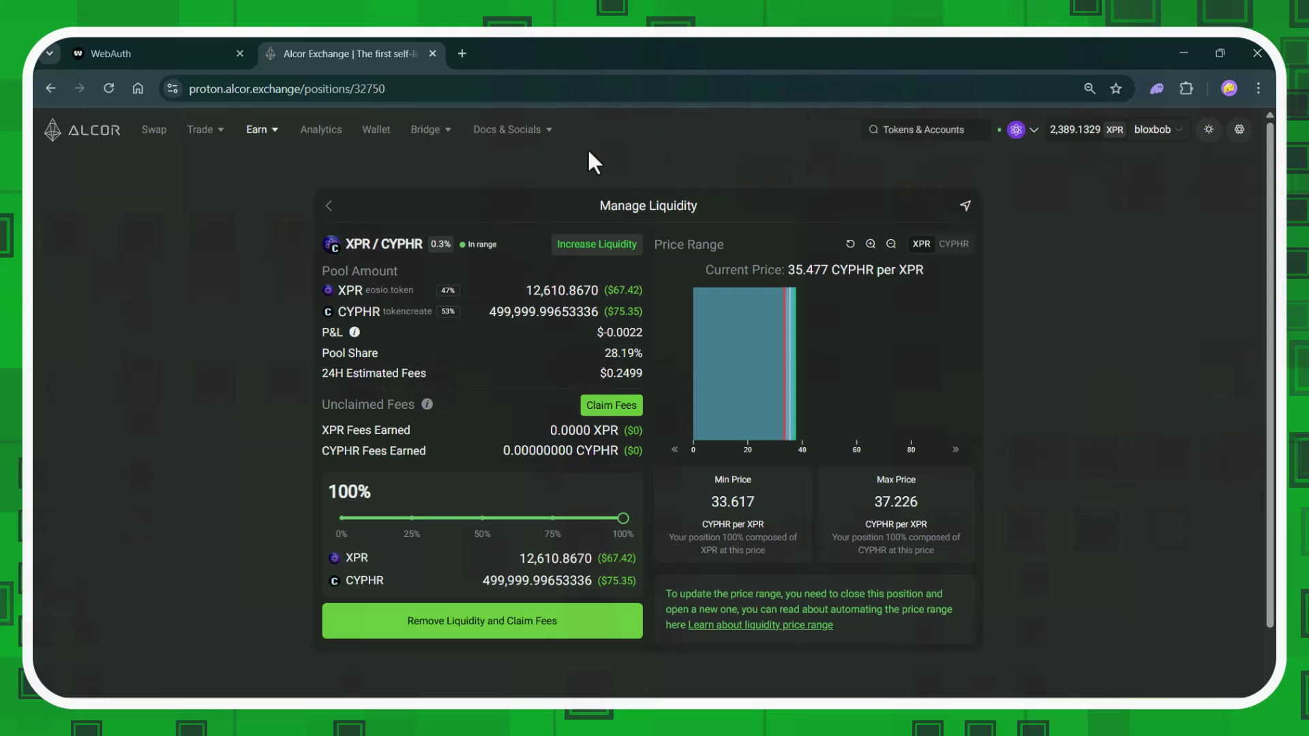
pyautogui.click(328, 206)
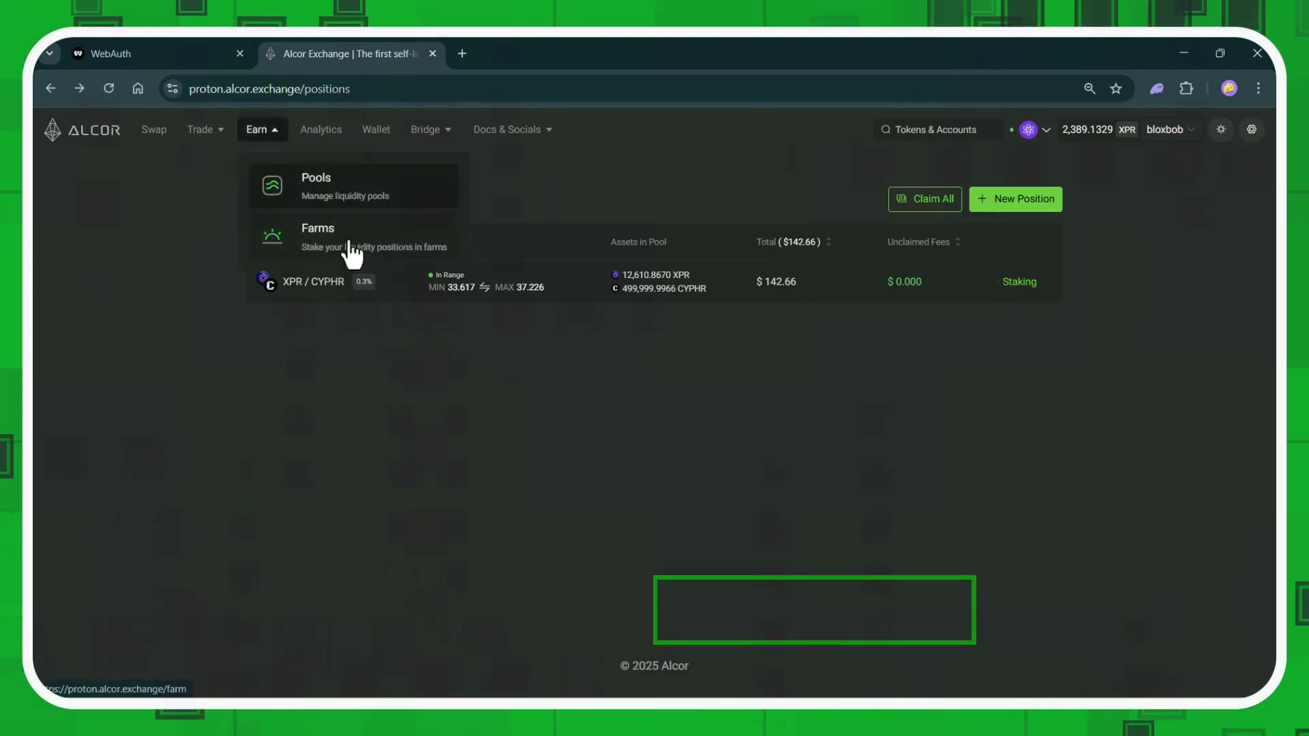
# Check the staking details of the XPR/CYPHR farm
pyautogui.click(349, 249)
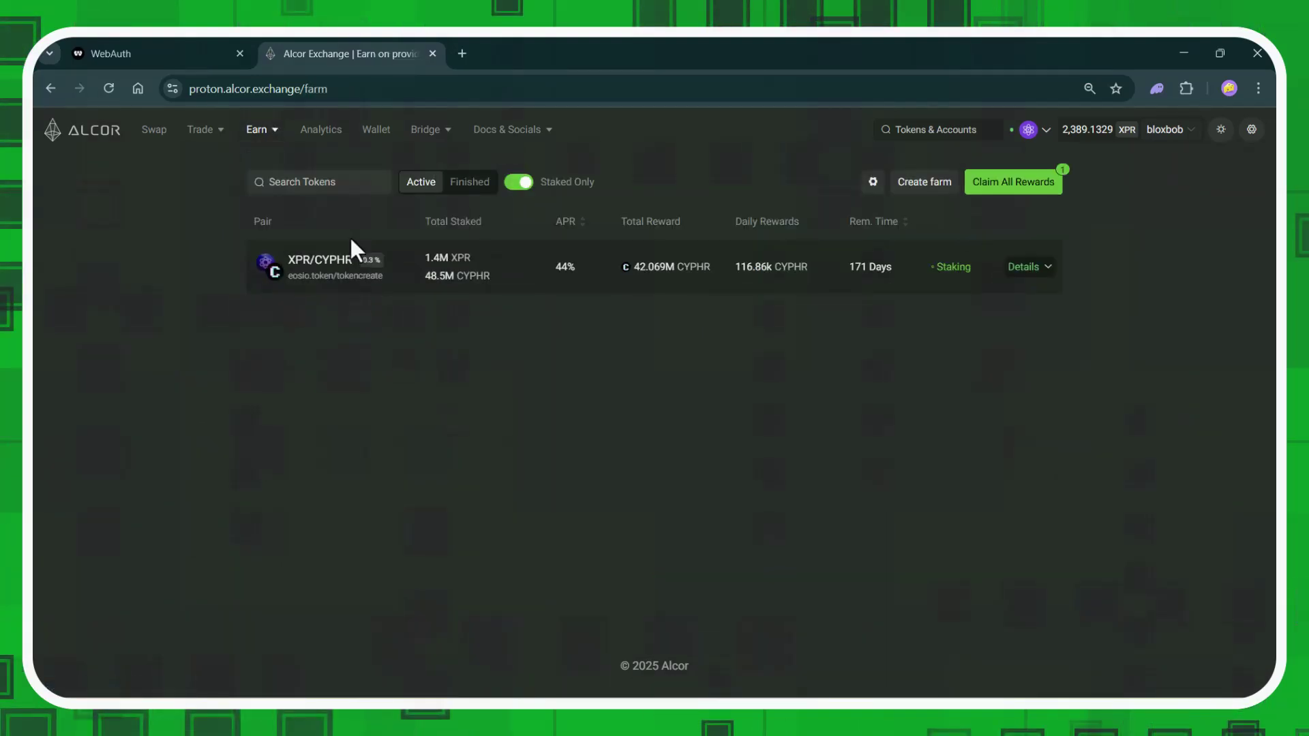
pyautogui.click(1056, 270)
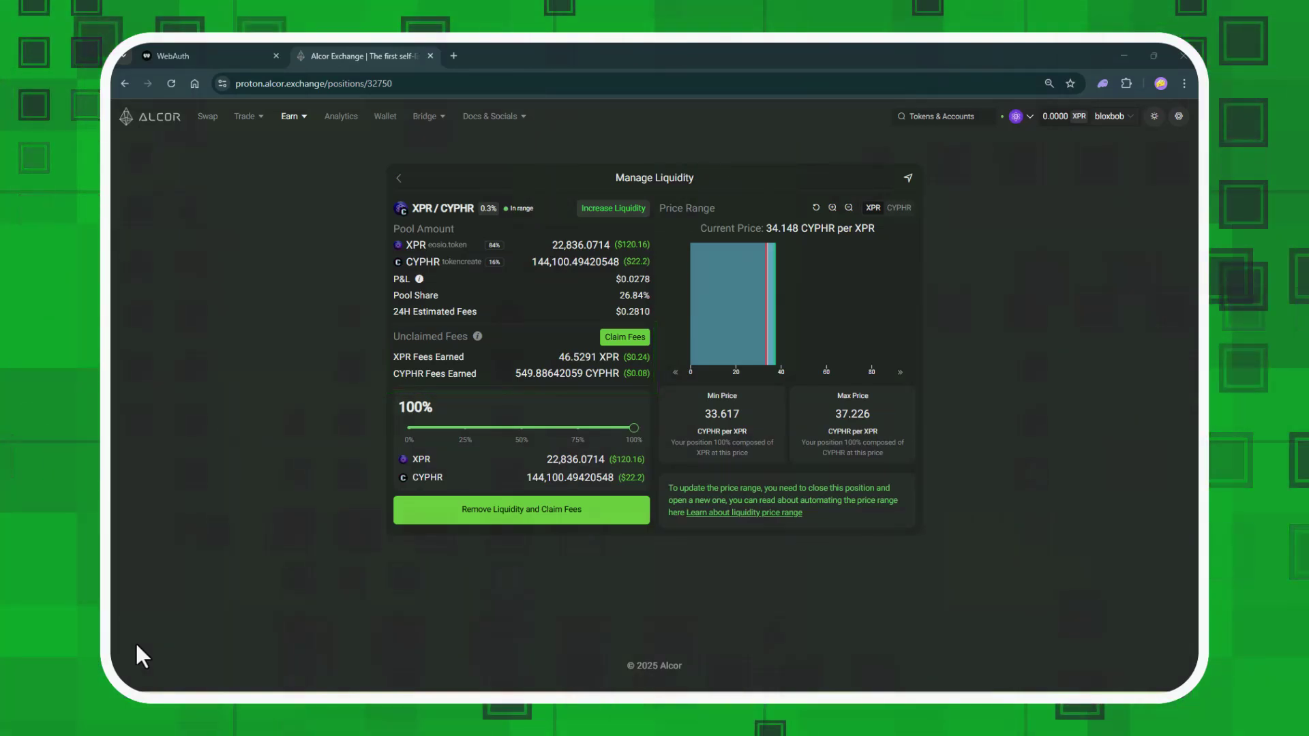
pyautogui.moveTo(290, 116)
pyautogui.click(326, 198)
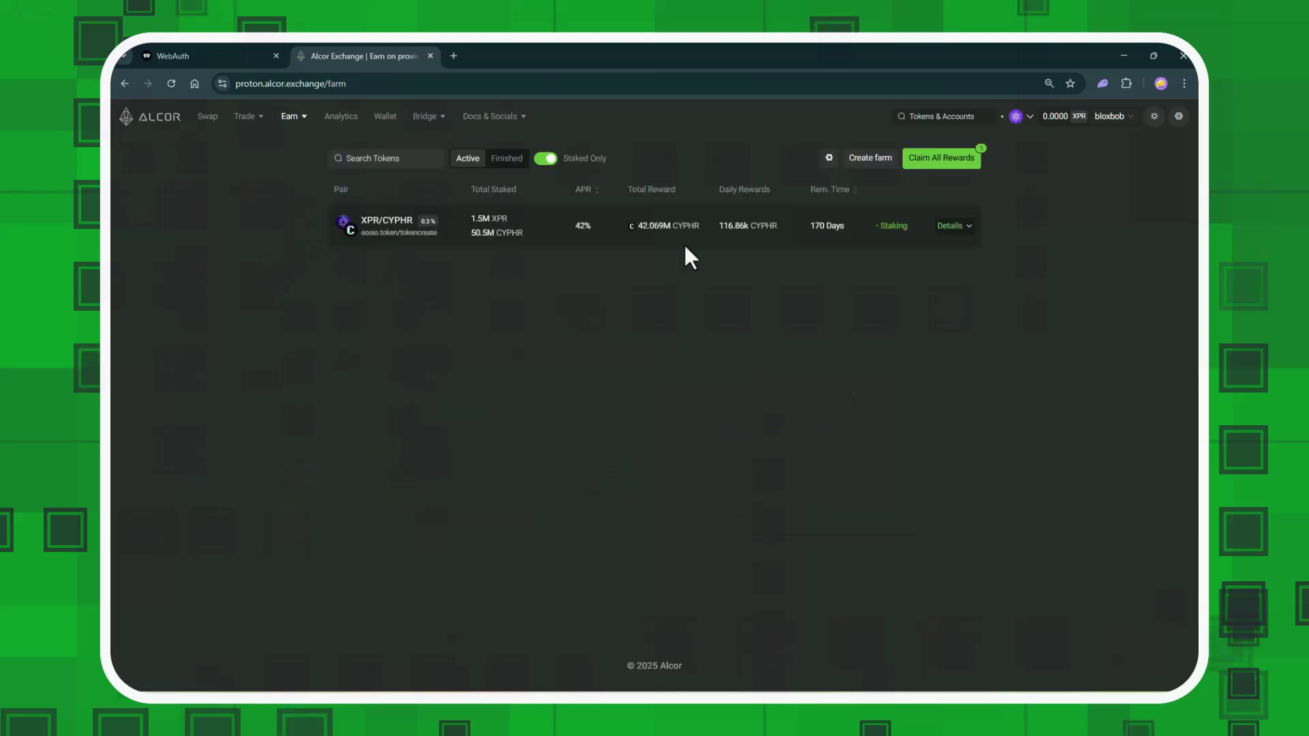
pyautogui.click(968, 227)
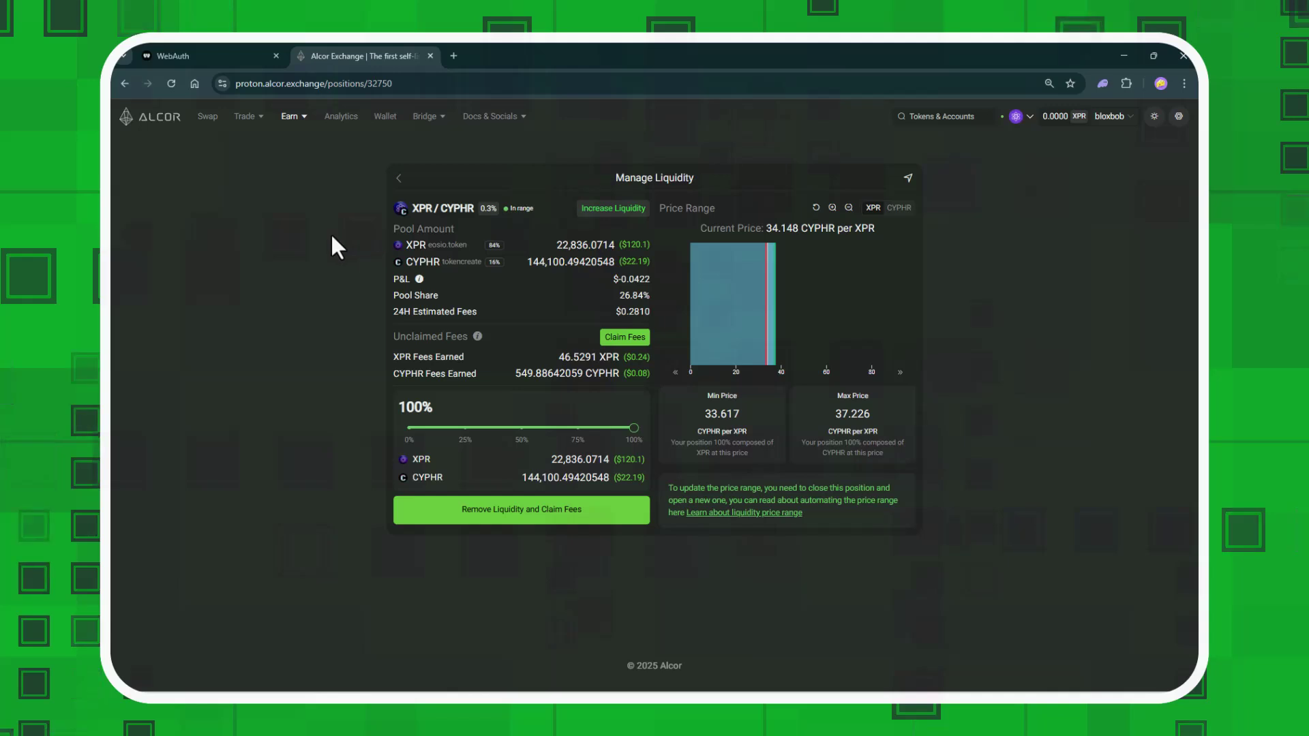
# Claim the unclaimed fees of the XPR/CYPHR position and check the token balances in the WebAuth wallet
pyautogui.click(624, 337)
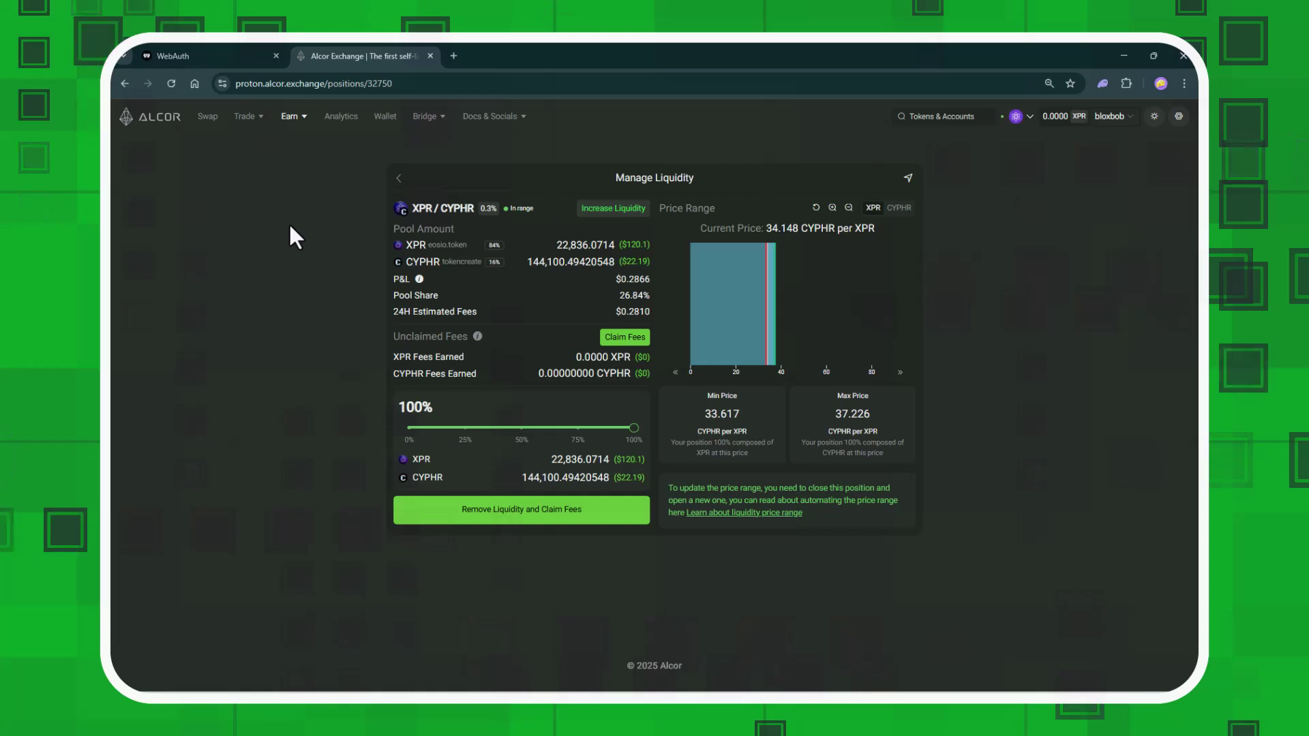
pyautogui.click(251, 58)
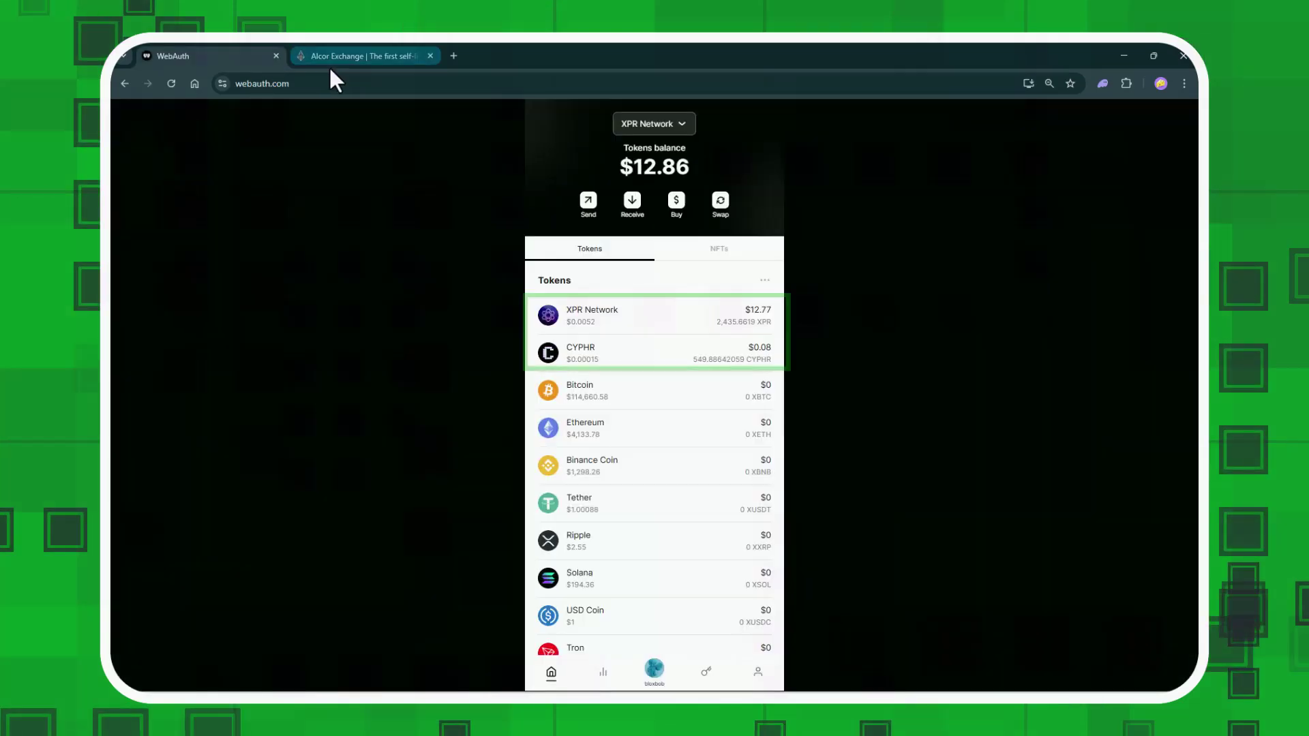
pyautogui.click(367, 58)
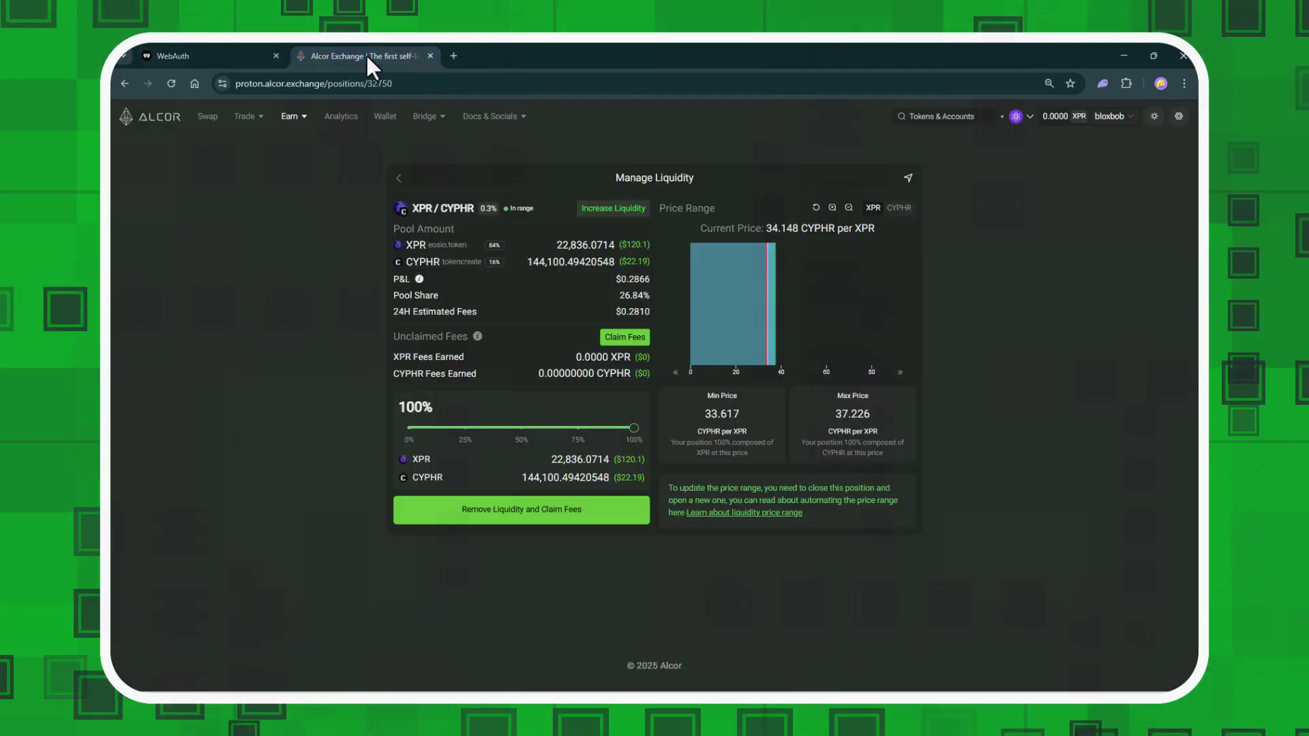
# Claim the XPR/CYPHR farm rewards with a signed transaction, and check the CYPHR balance in the WebAuth wallet
pyautogui.click(293, 116)
pyautogui.click(304, 207)
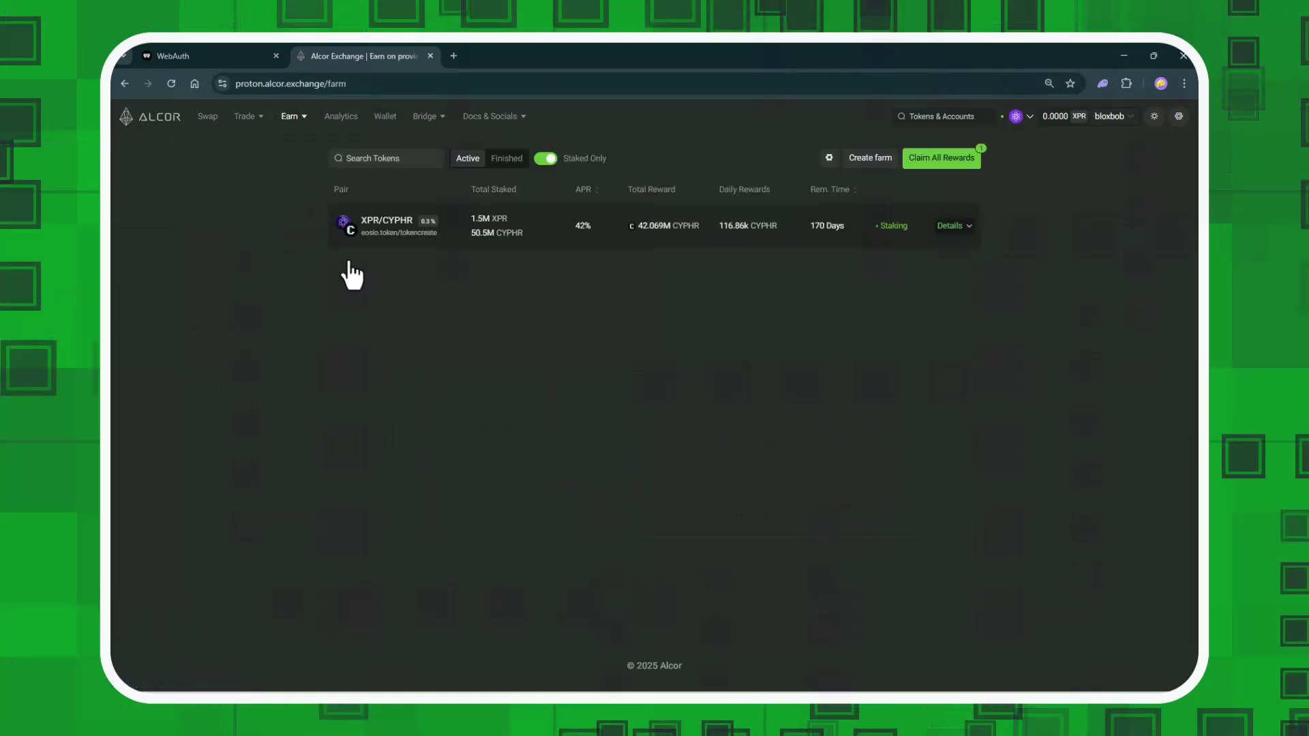
pyautogui.click(968, 227)
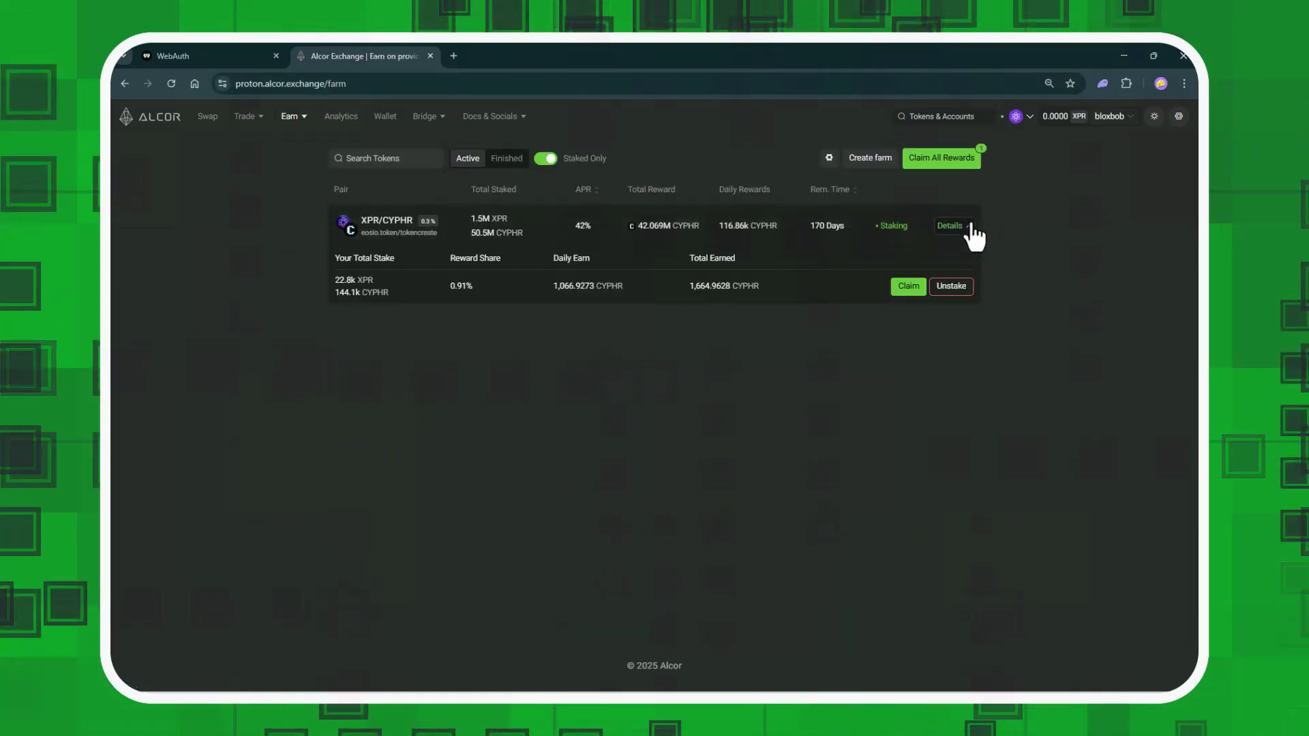
pyautogui.click(896, 289)
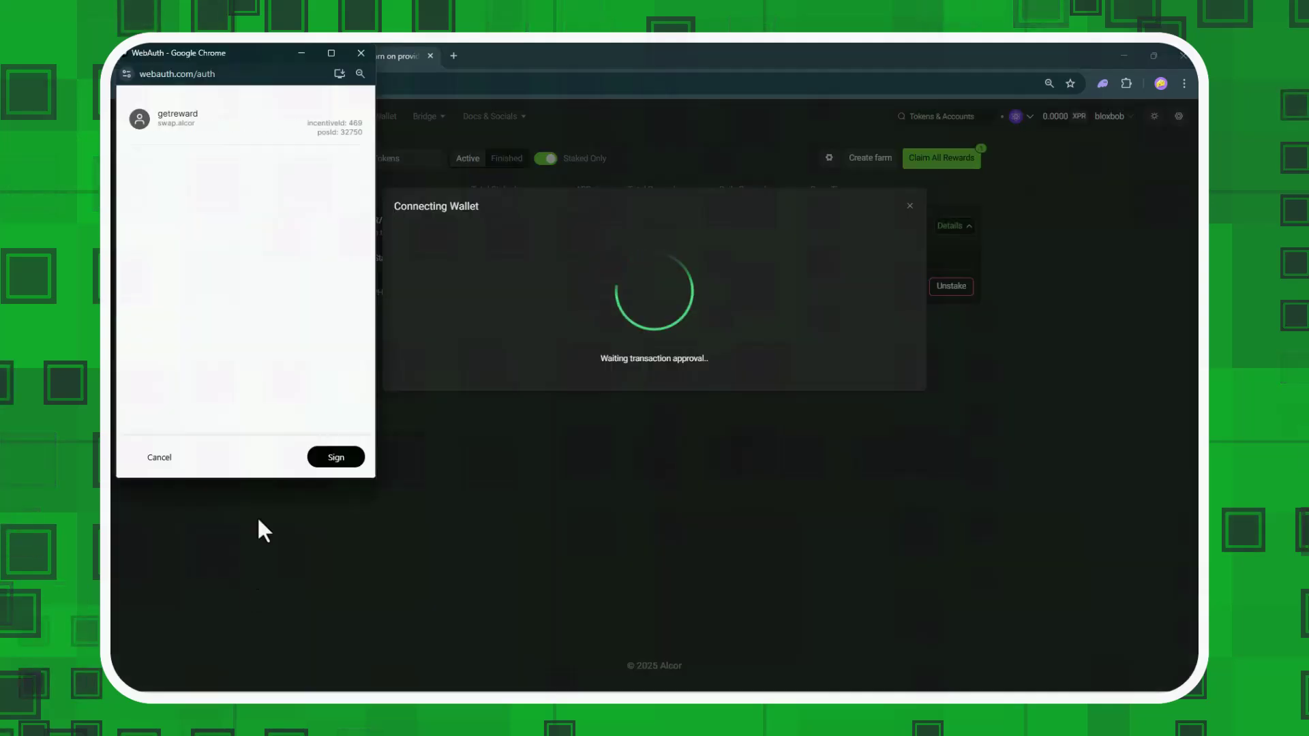
pyautogui.click(281, 513)
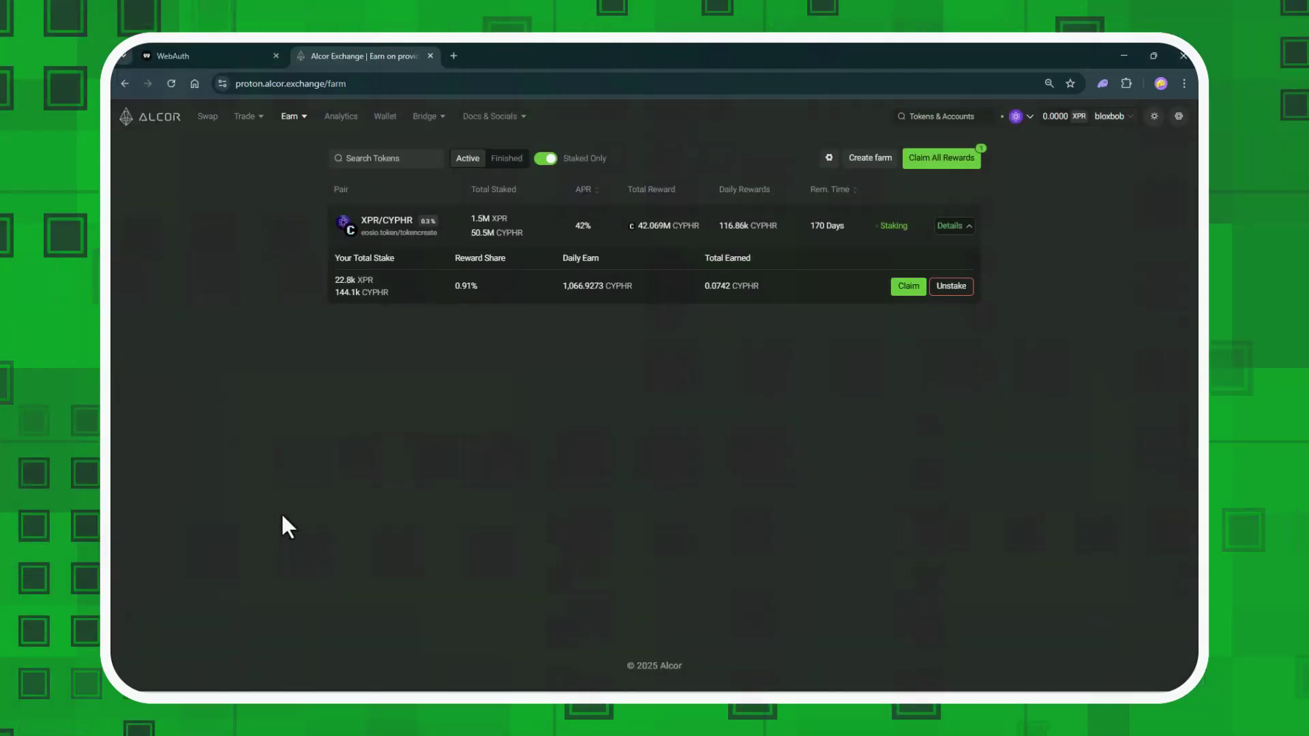
pyautogui.click(185, 67)
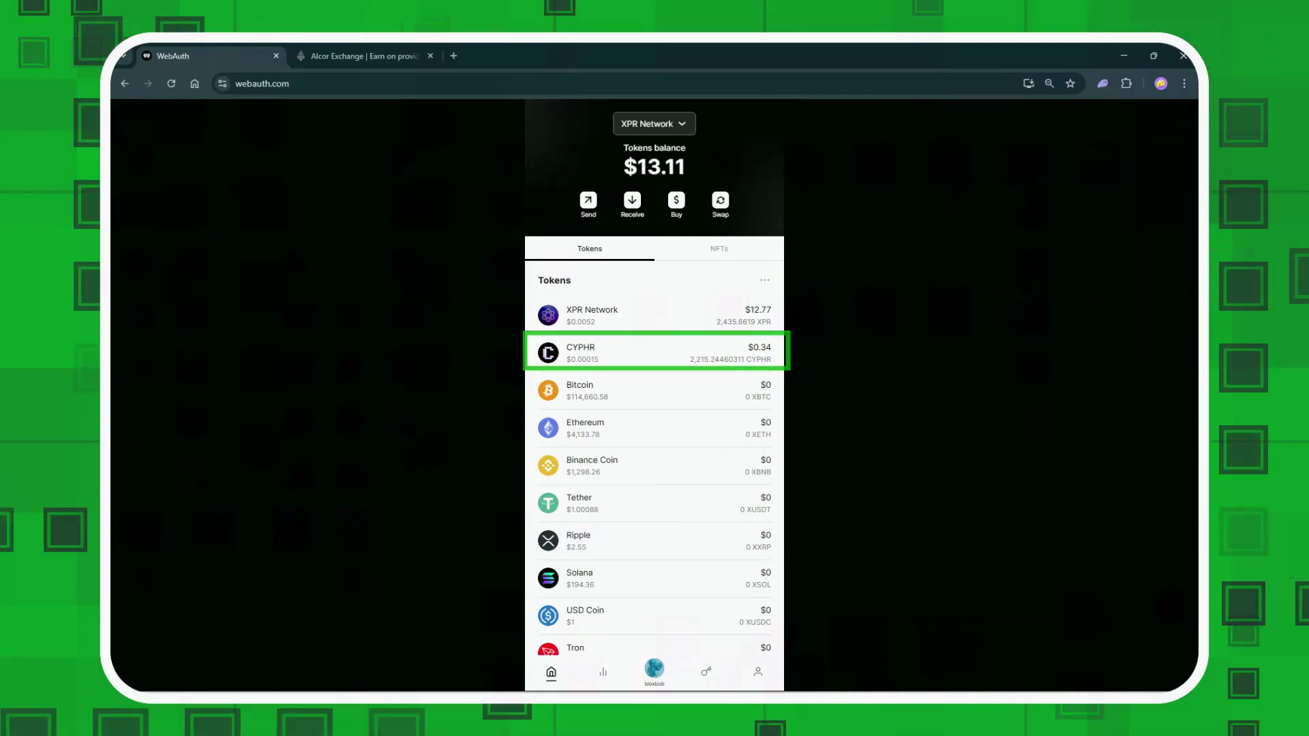
pyautogui.click(361, 56)
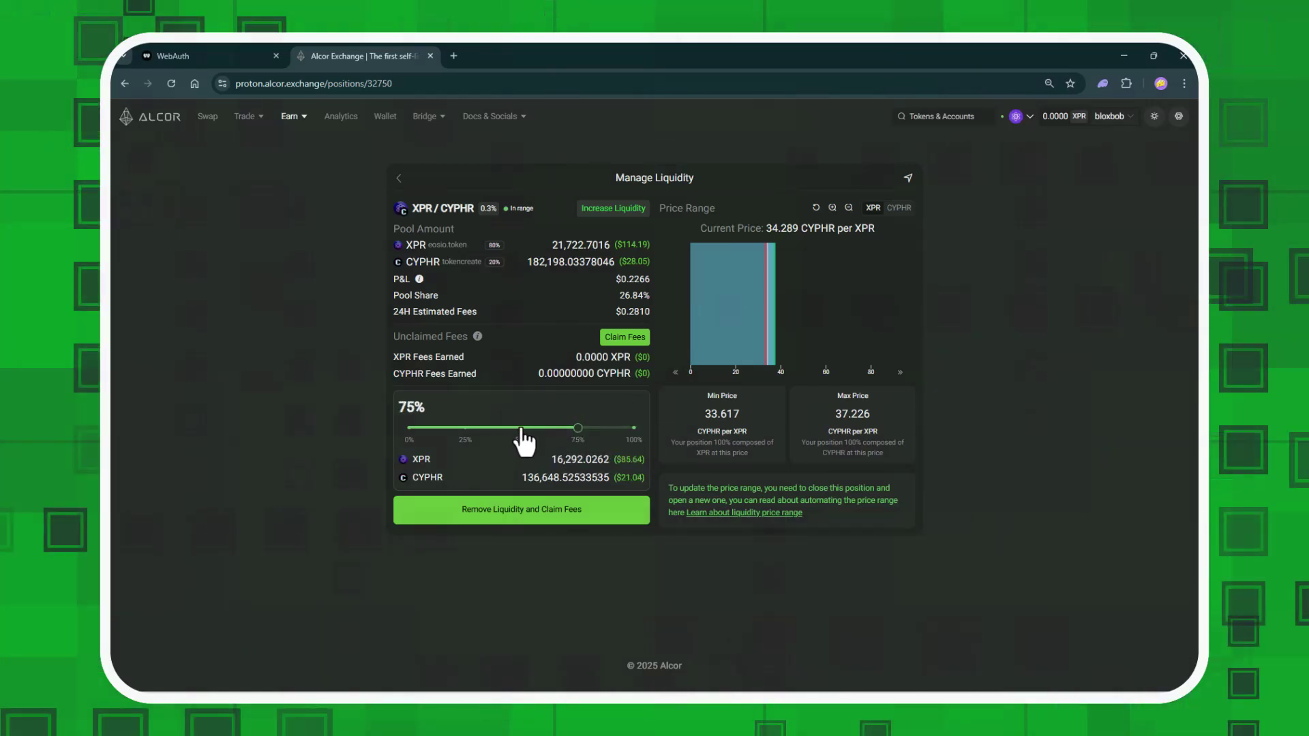
# Remove 100% of the XPR/CYPHR position's liquidity with its fees and sign the transaction in the WebAuth wallet
pyautogui.click(466, 428)
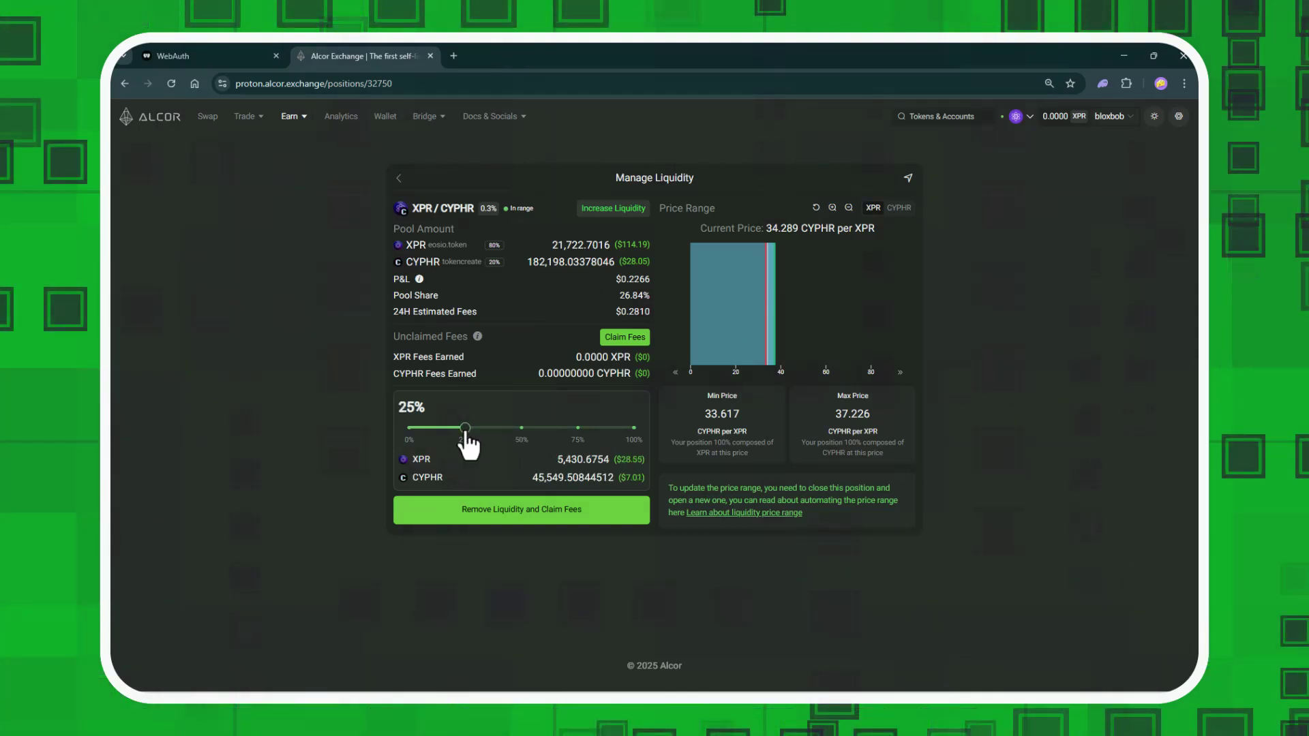
pyautogui.click(633, 428)
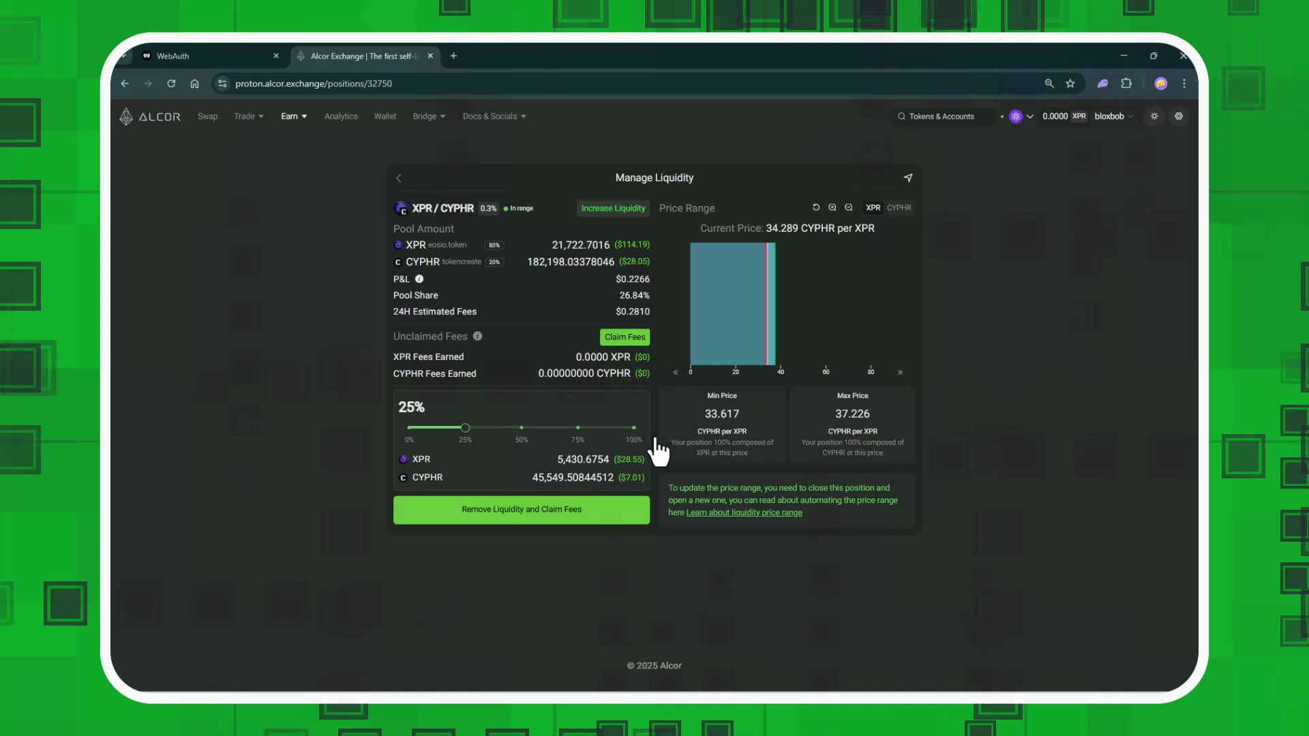
pyautogui.click(616, 513)
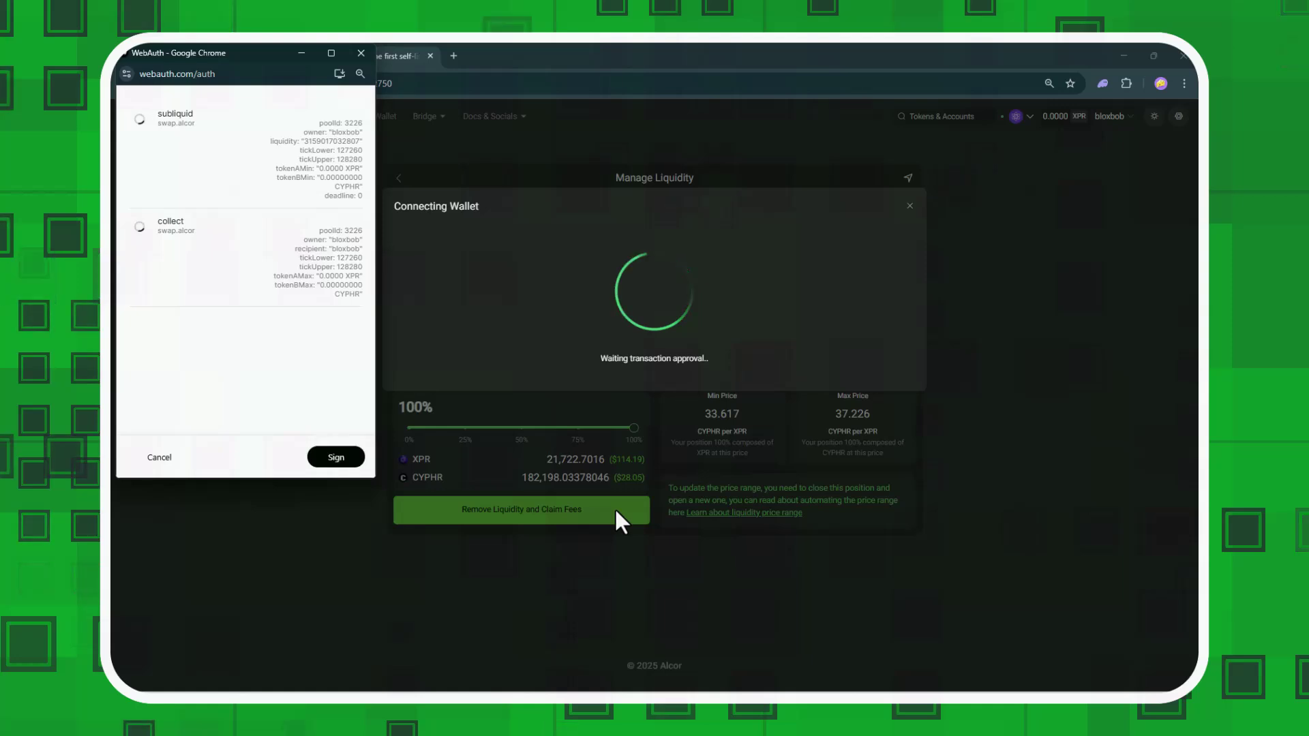
pyautogui.click(342, 453)
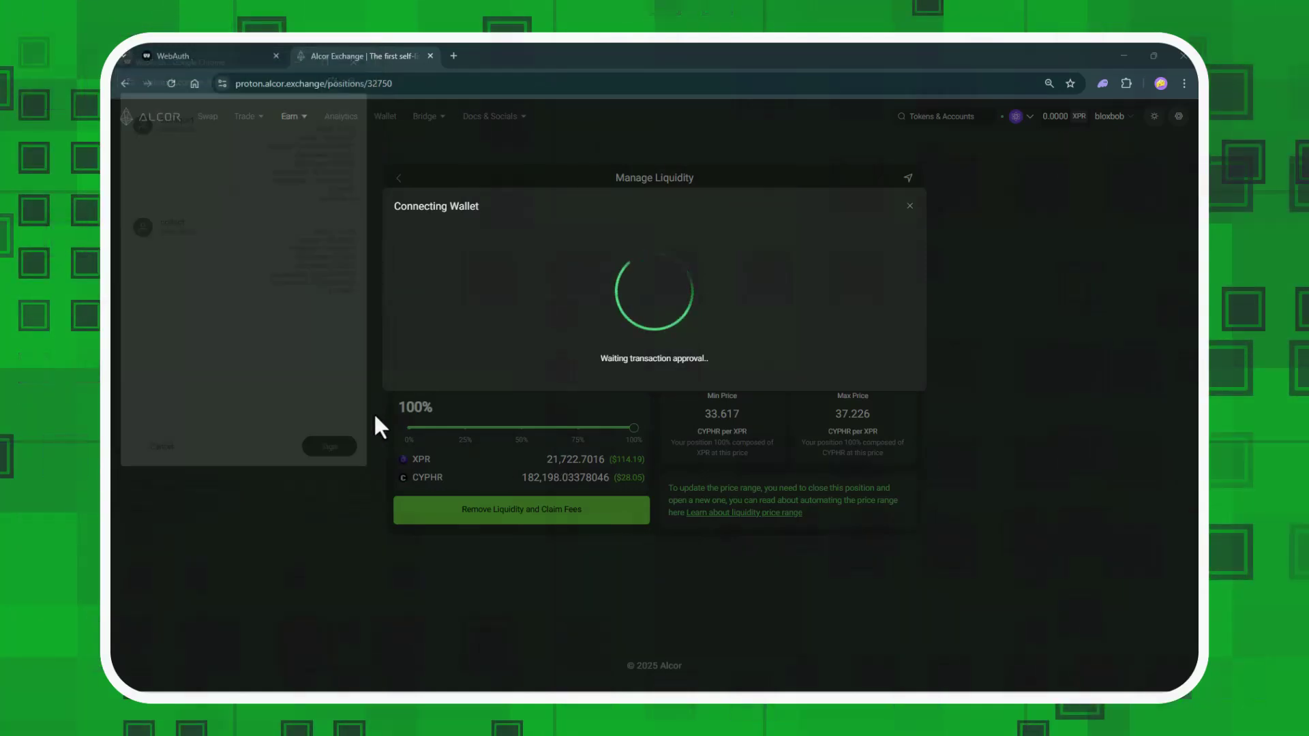